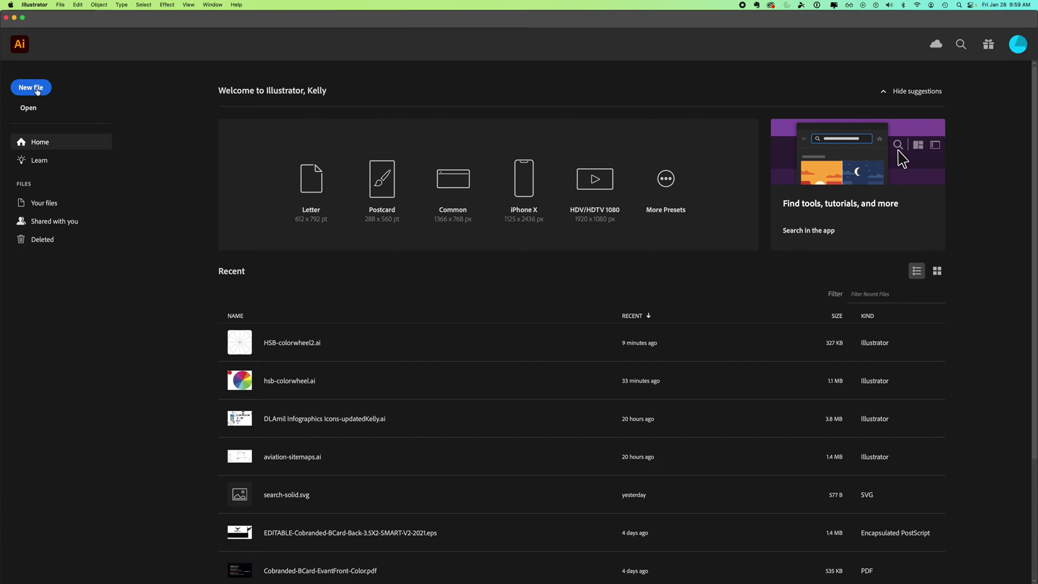
Create a new document from the 8 × 8 in preset, named 'HSB-ColorWheel-Demo'
click(35, 90)
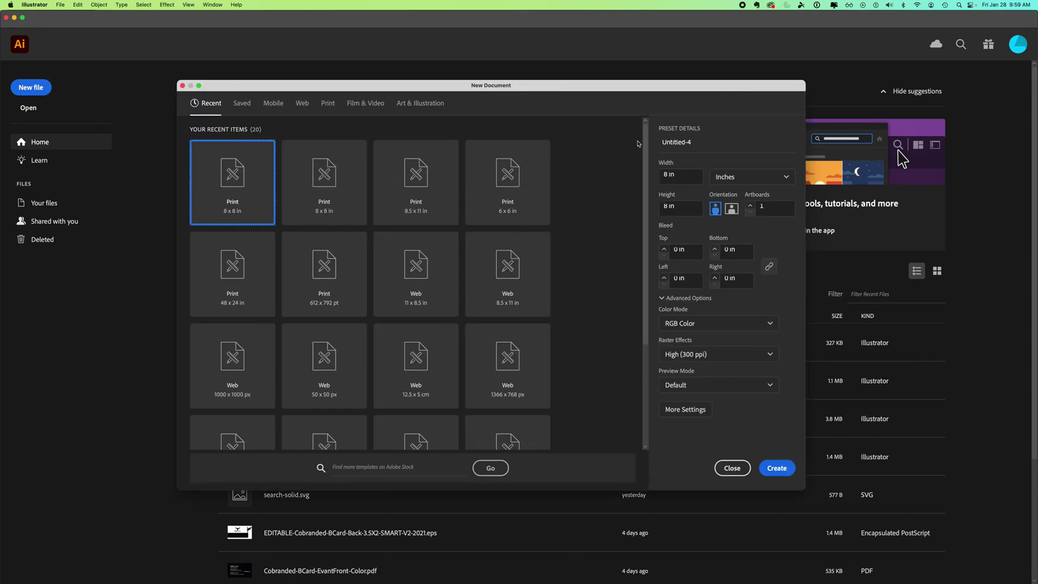
double_click(677, 142)
drag(677, 141, 702, 140)
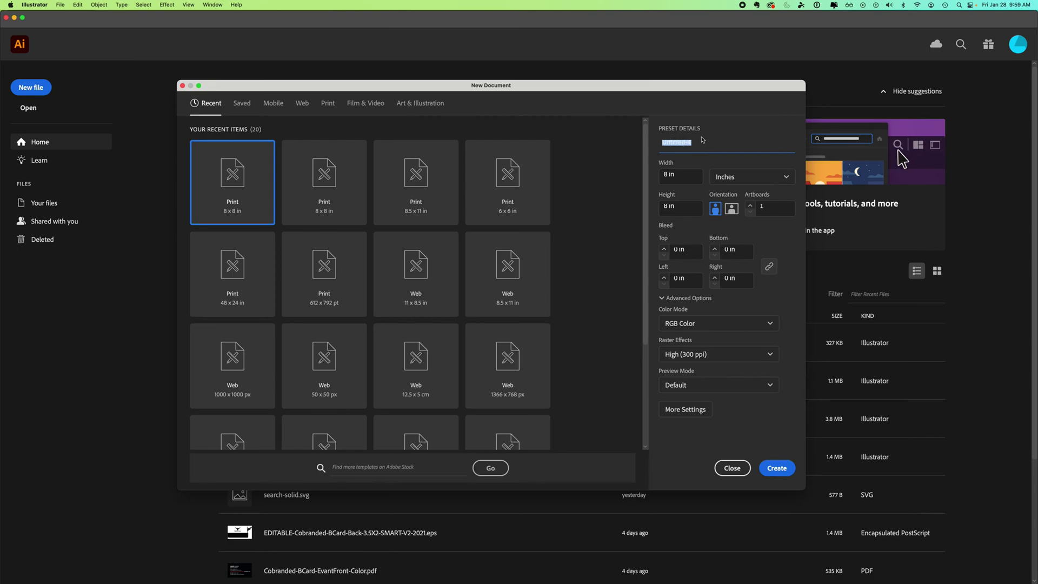
text(HSB-ColorWheel-Demo)
click(782, 469)
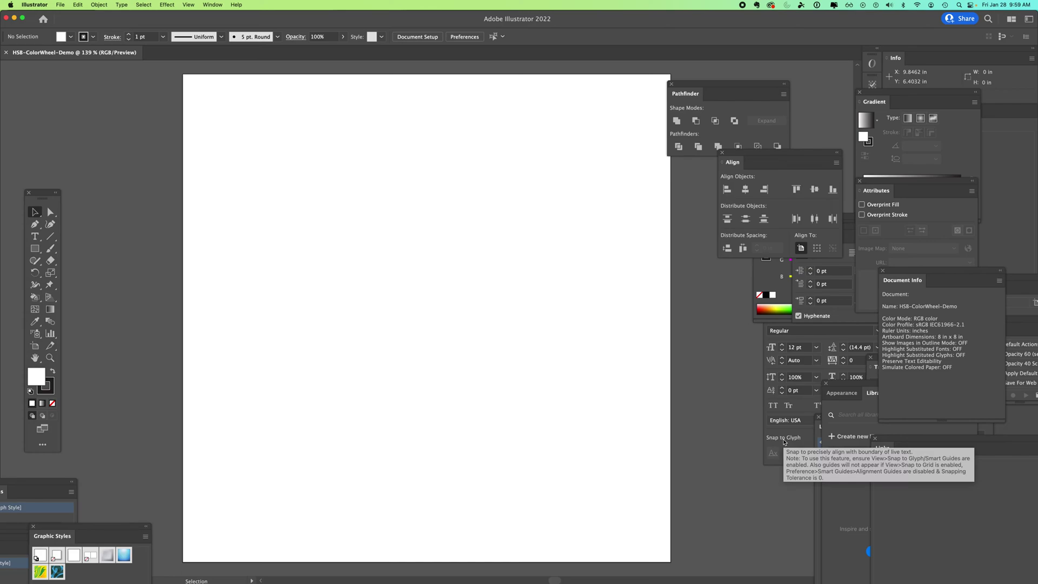
At 100% view, place an Ellipse with width 7 in and height 7 in on the artboard
key(super+1)
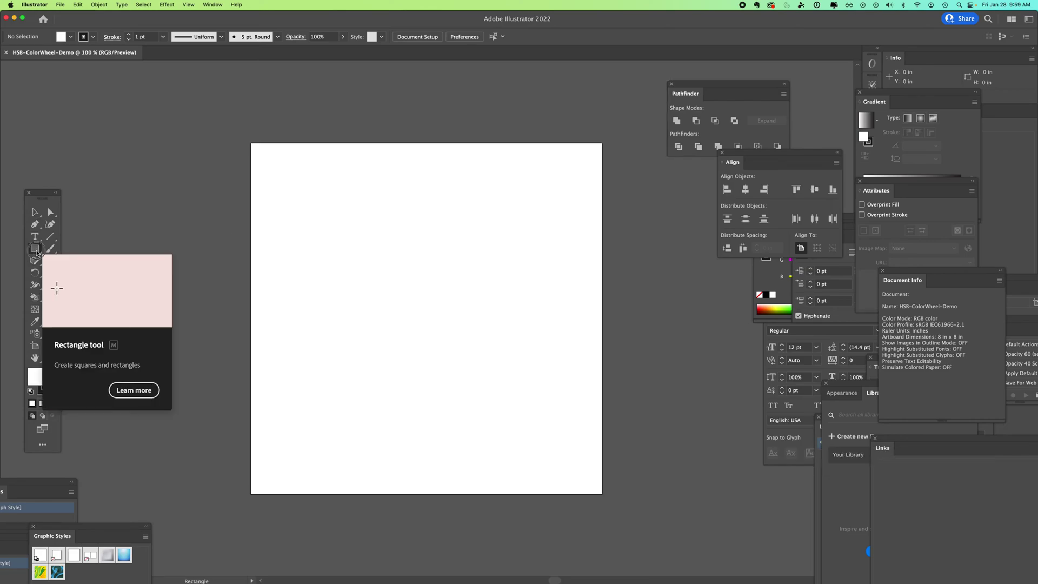
click(36, 249)
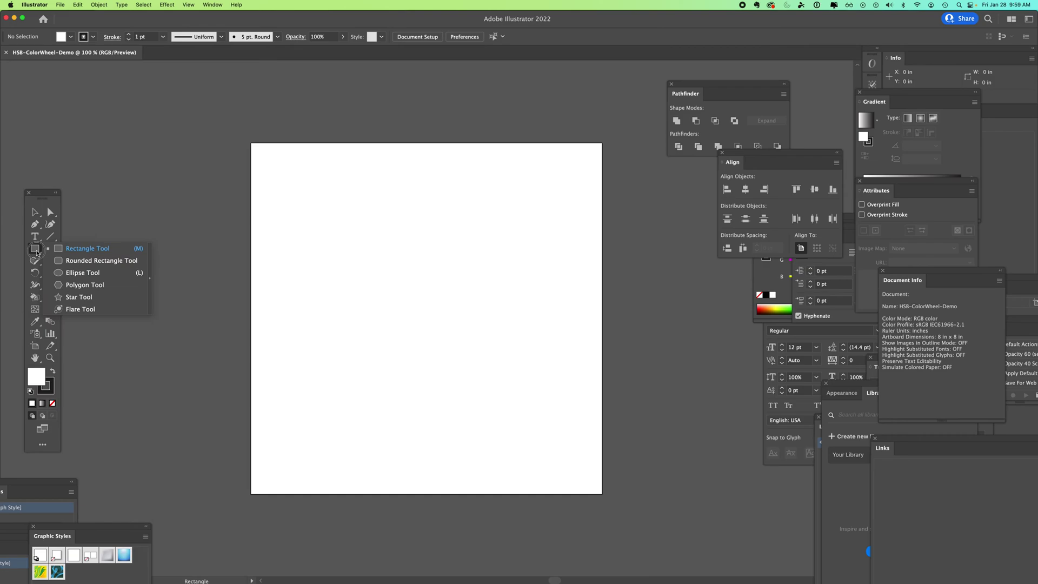
click(62, 273)
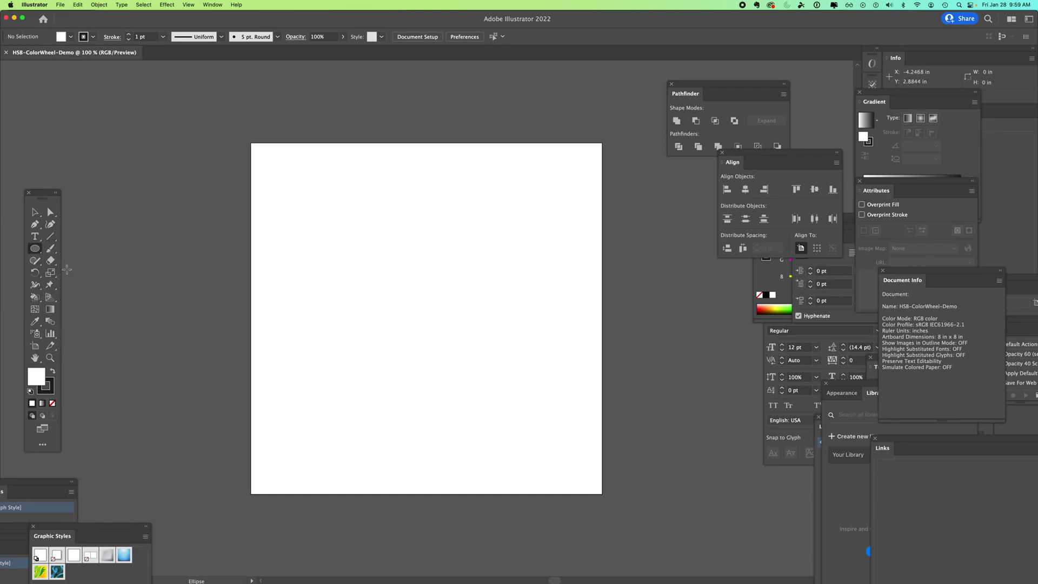
click(423, 296)
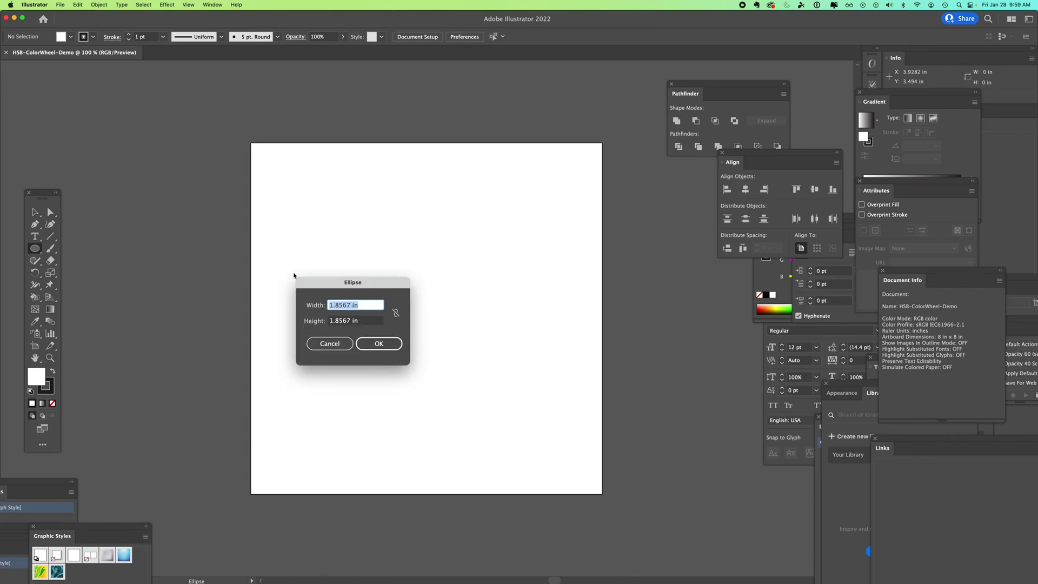
text(7)
key(Tab)
text(7)
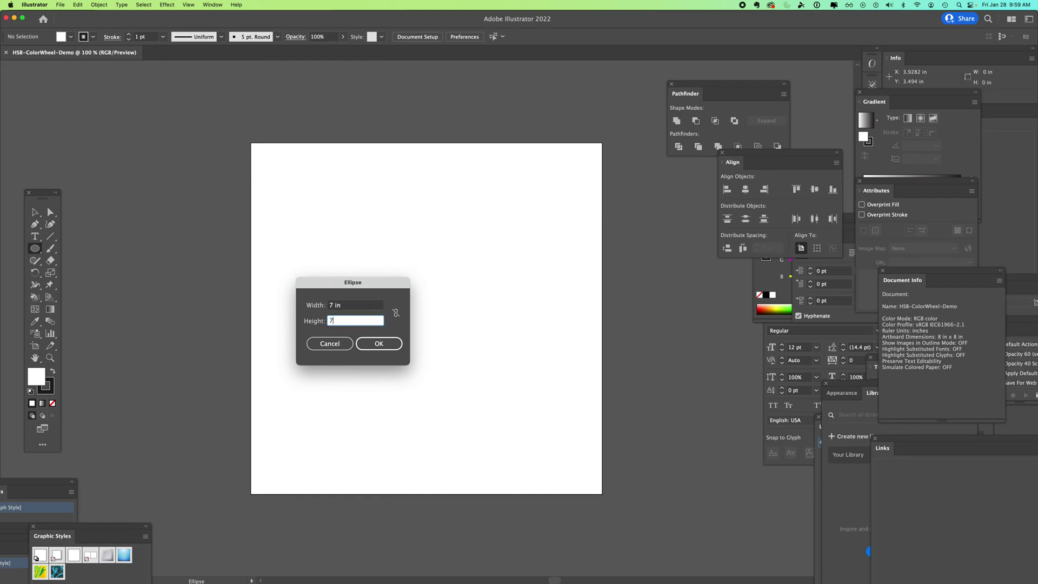
key(Tab)
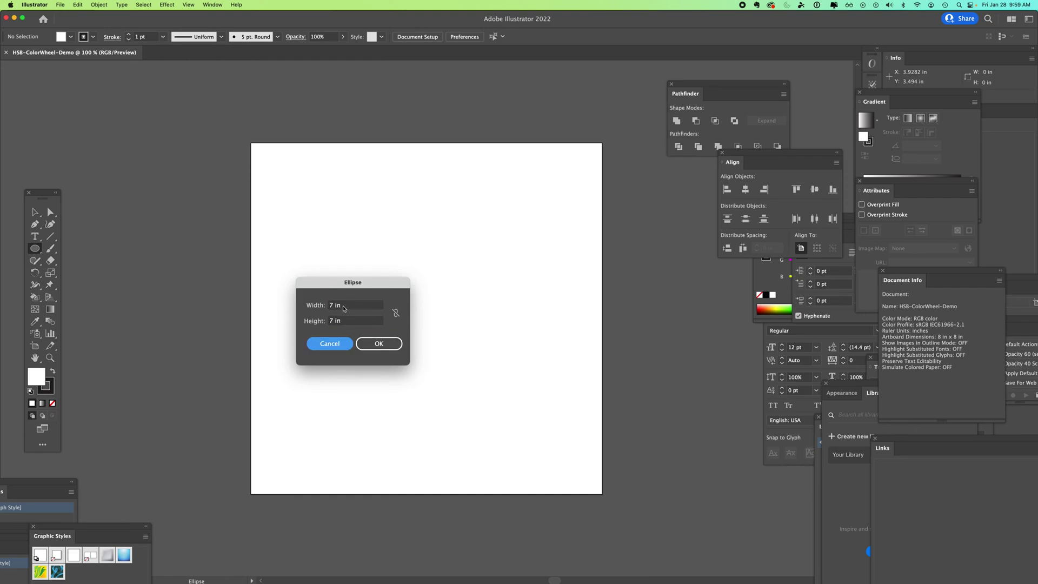
click(380, 346)
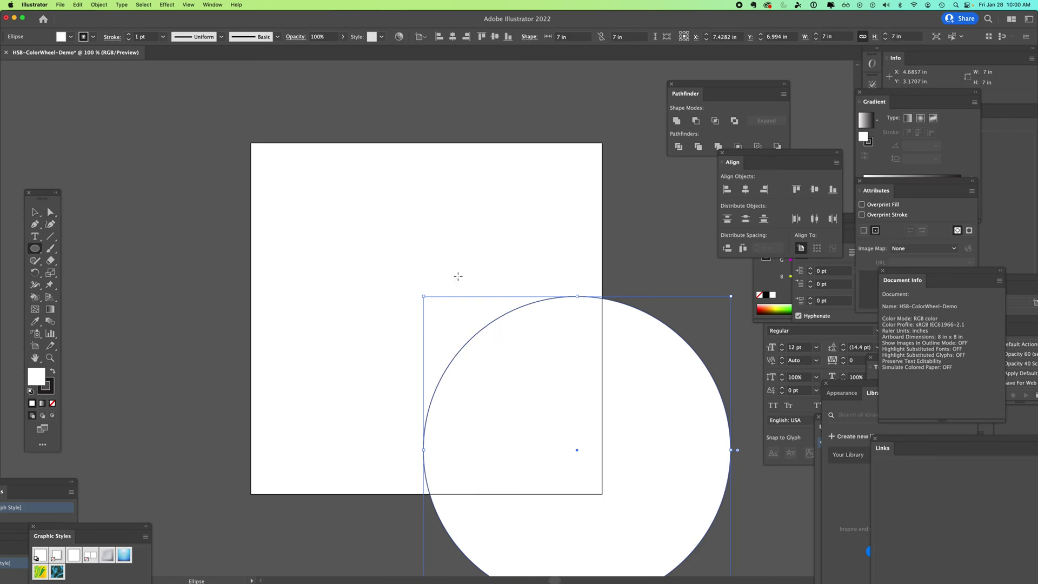
Align the 7 in circle horizontally and vertically centre on the artboard, then deselect it
drag(759, 169, 745, 163)
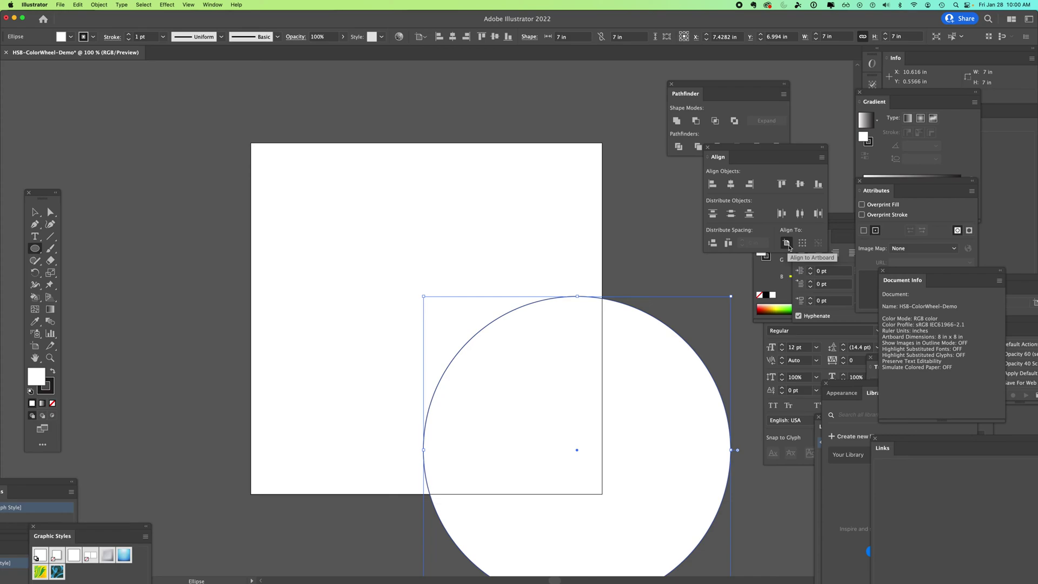
click(730, 185)
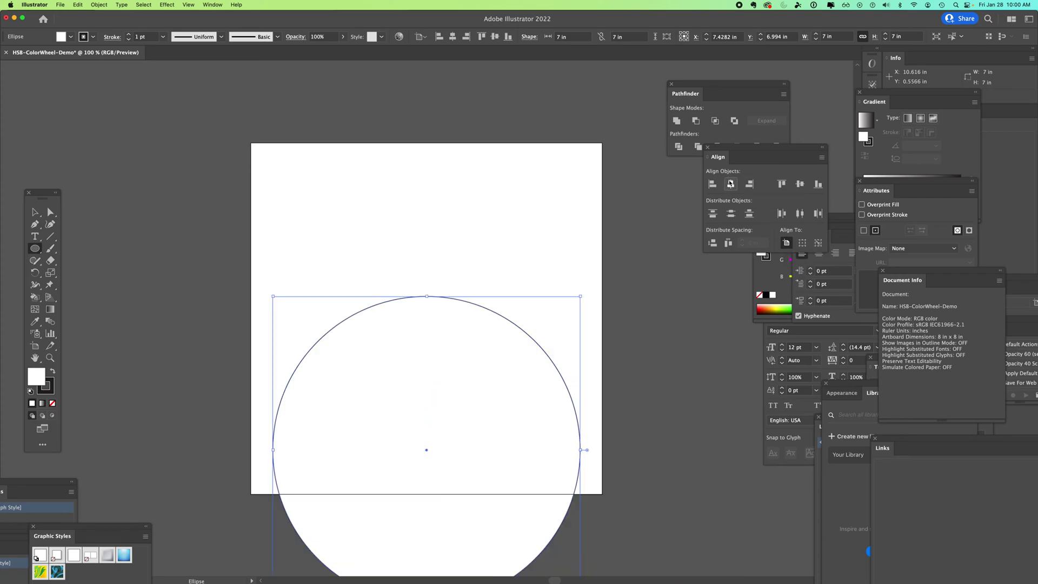
click(800, 185)
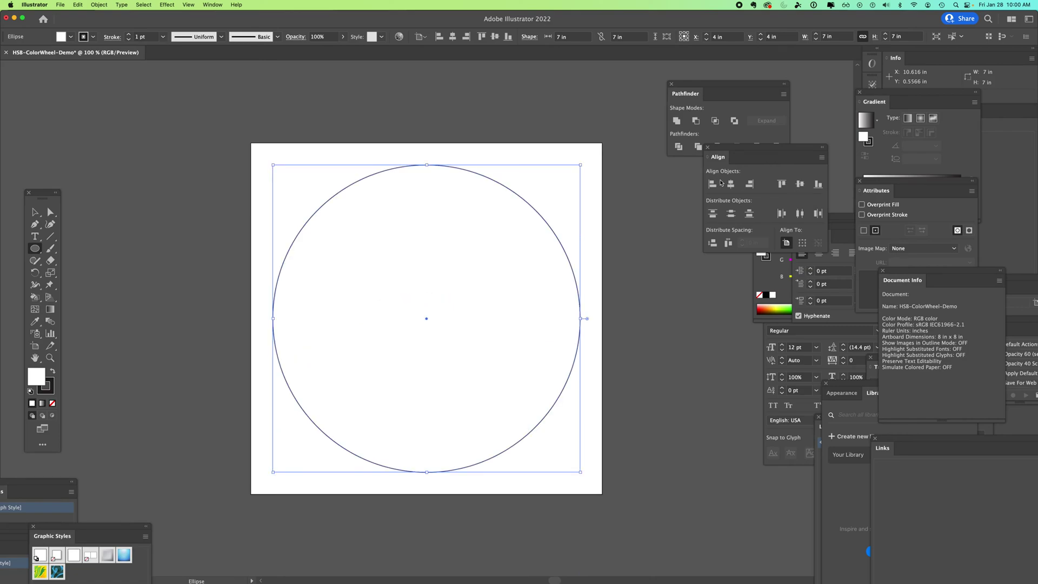
click(35, 213)
click(128, 173)
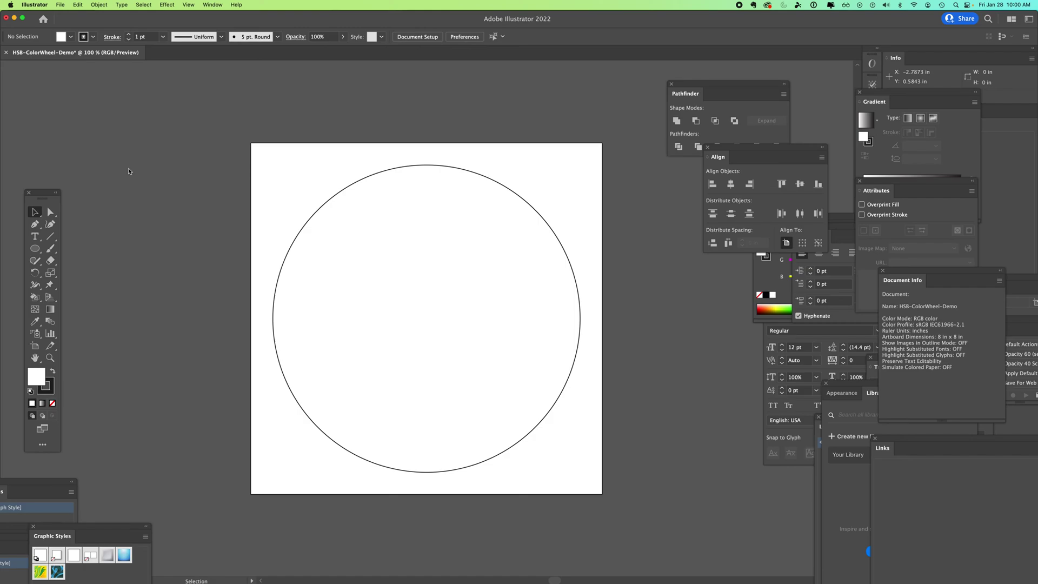
Draw a vertical line through the circle, overhanging its top and bottom edges
click(51, 236)
drag(425, 124, 426, 538)
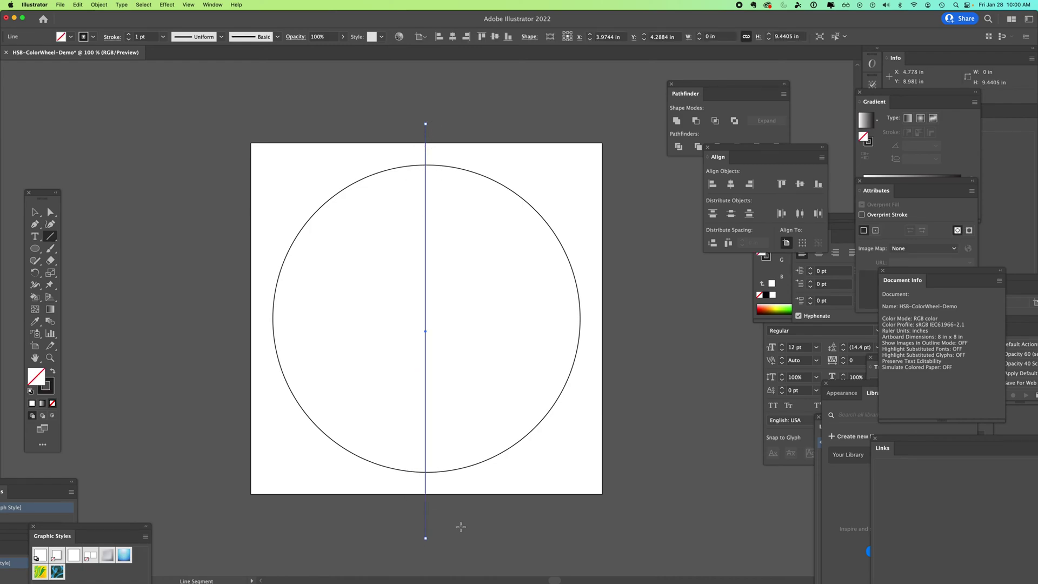
click(35, 211)
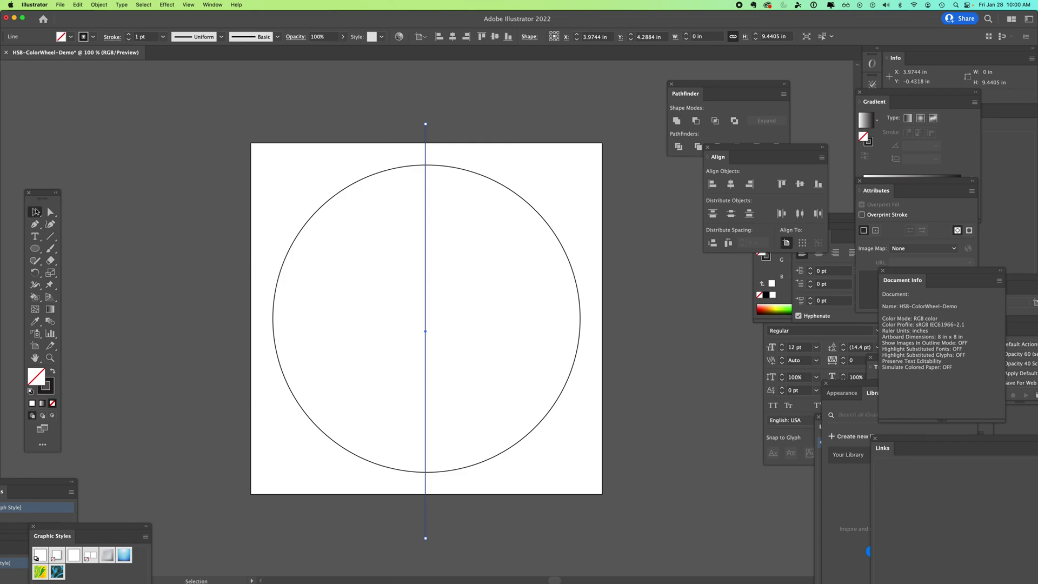
click(318, 121)
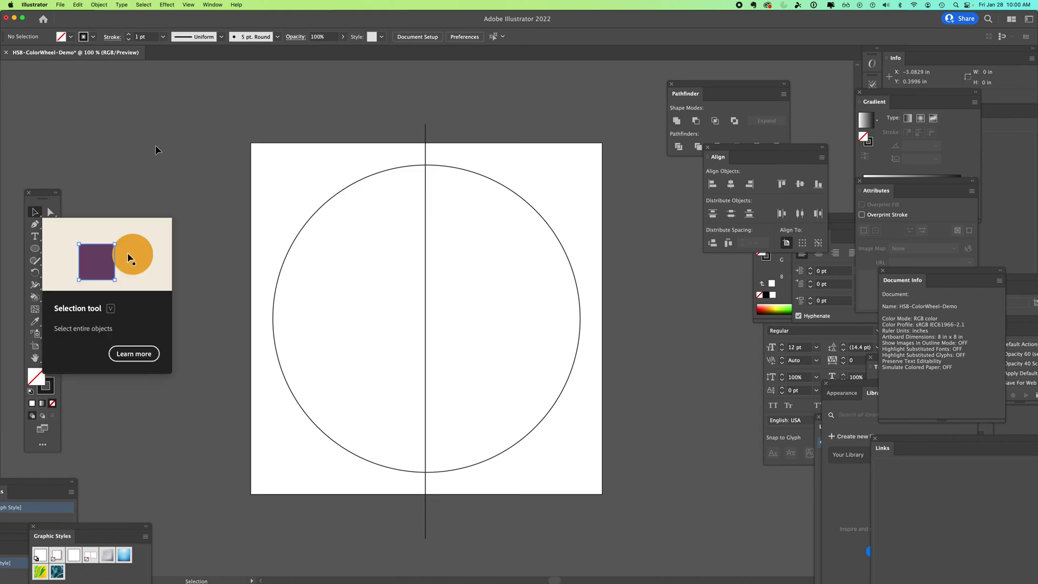
Centre the circle and line together on the artboard, then select just the line
key(super+a)
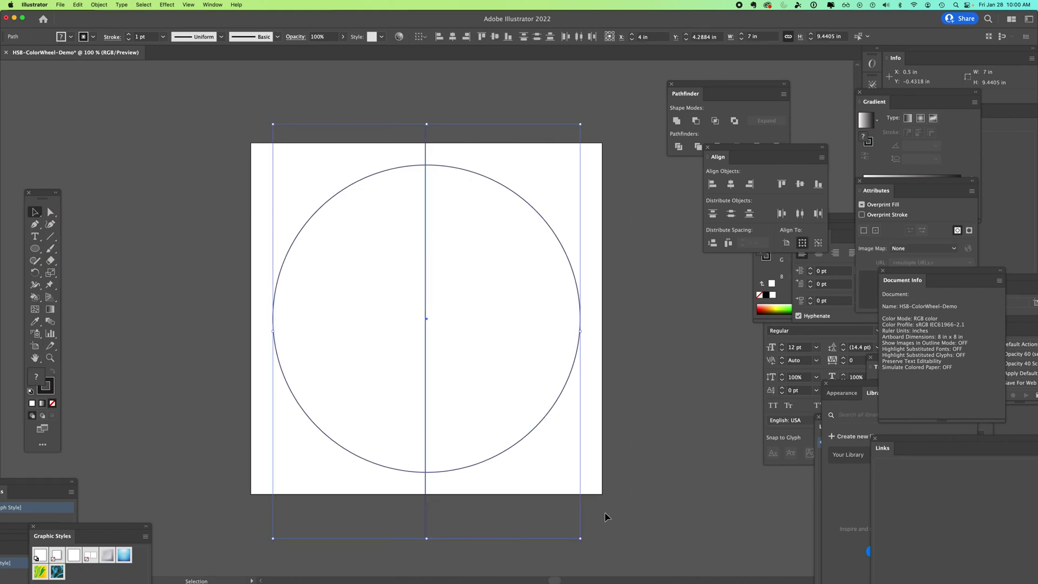
click(731, 185)
click(799, 184)
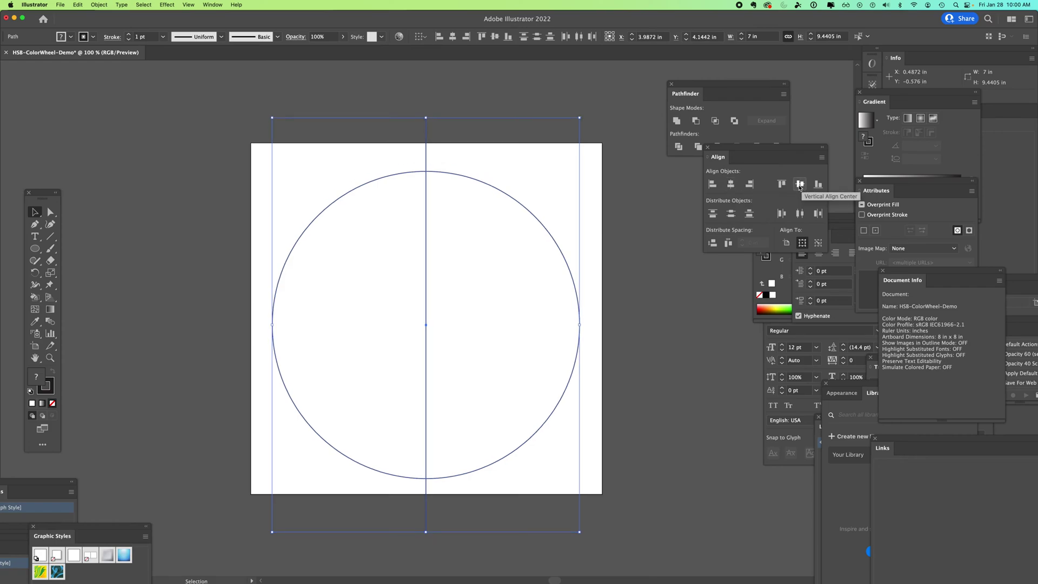
click(629, 207)
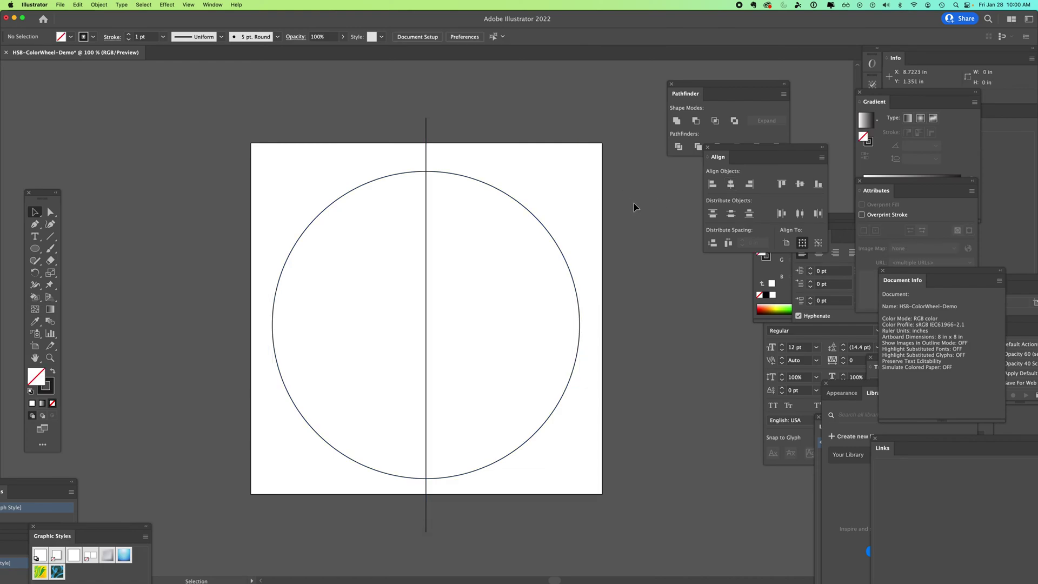
click(426, 130)
Make a copy of the line rotated 30° with Object > Transform > Rotate
click(99, 5)
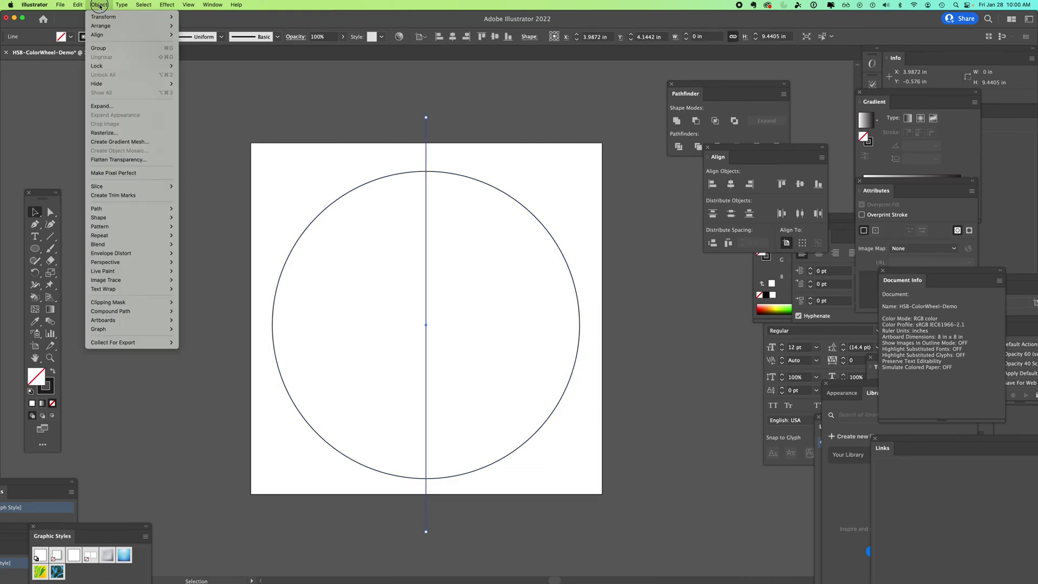
mouse_move(103, 19)
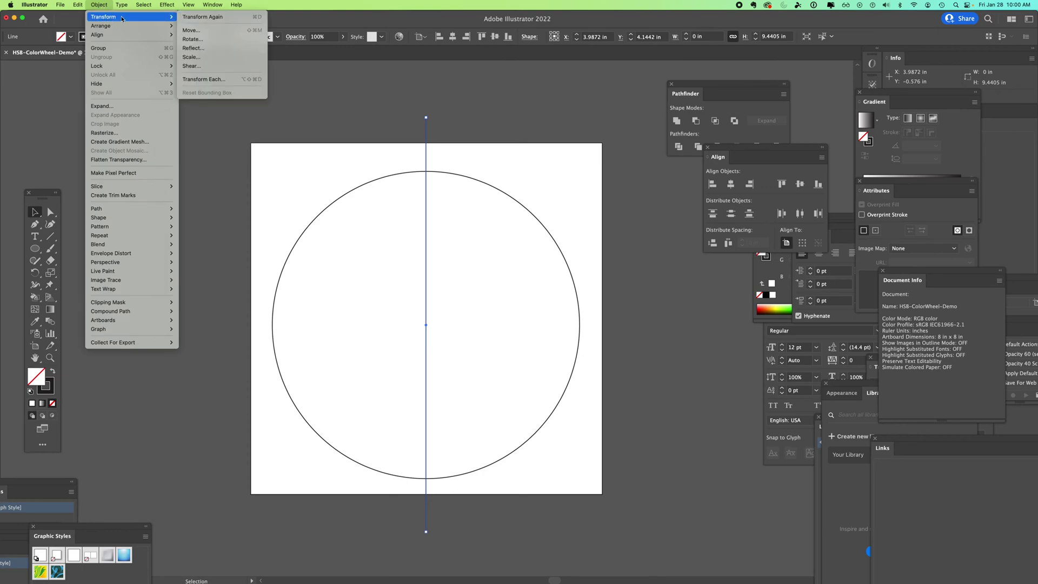
click(194, 39)
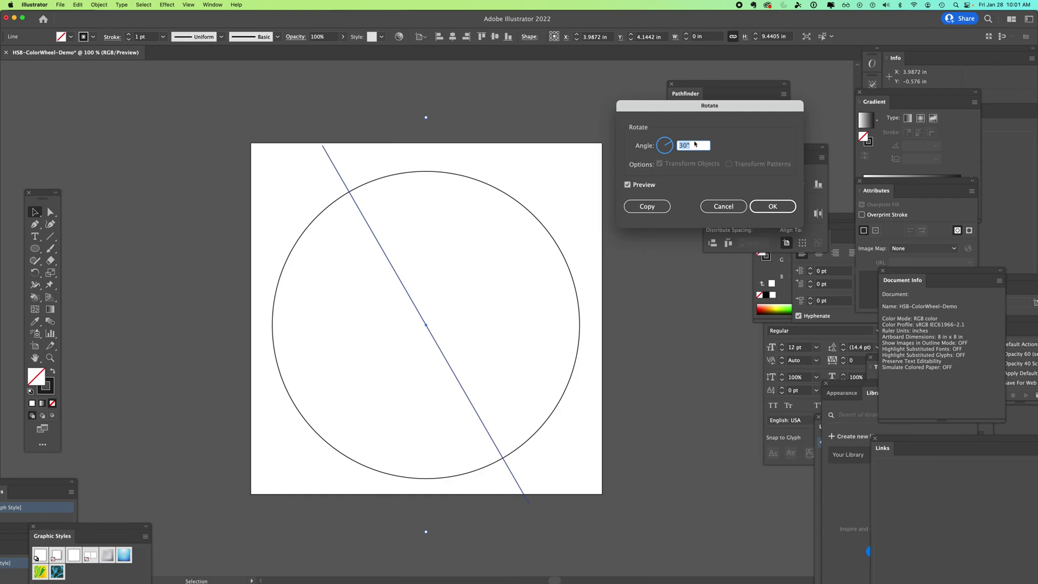
drag(693, 119, 659, 116)
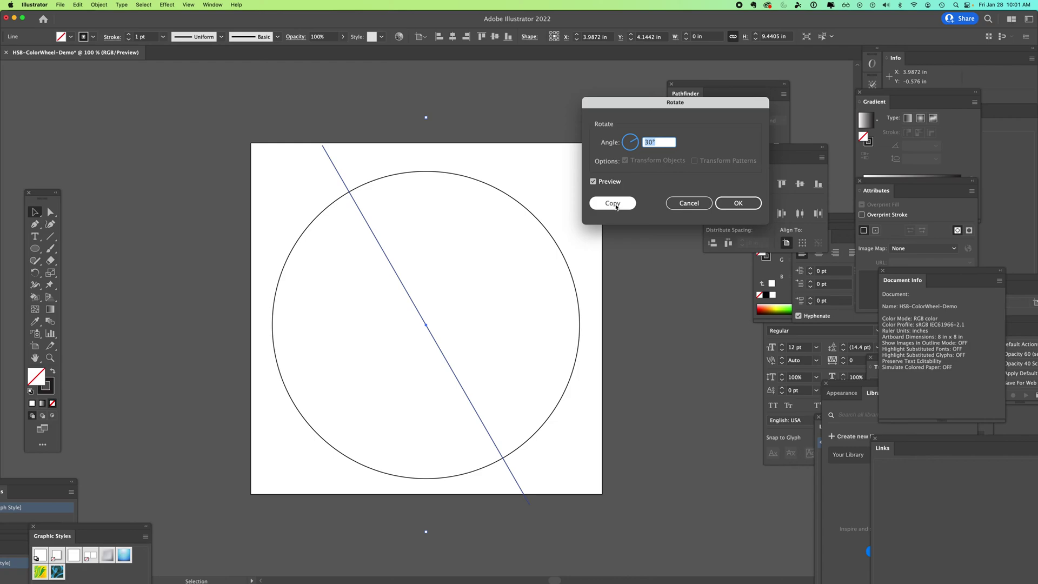
click(594, 182)
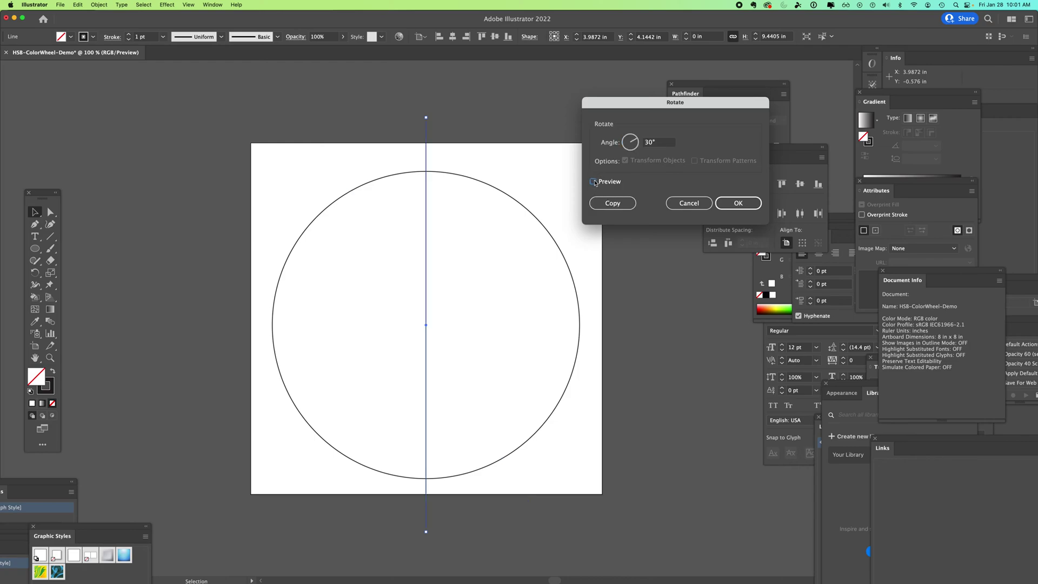
click(594, 181)
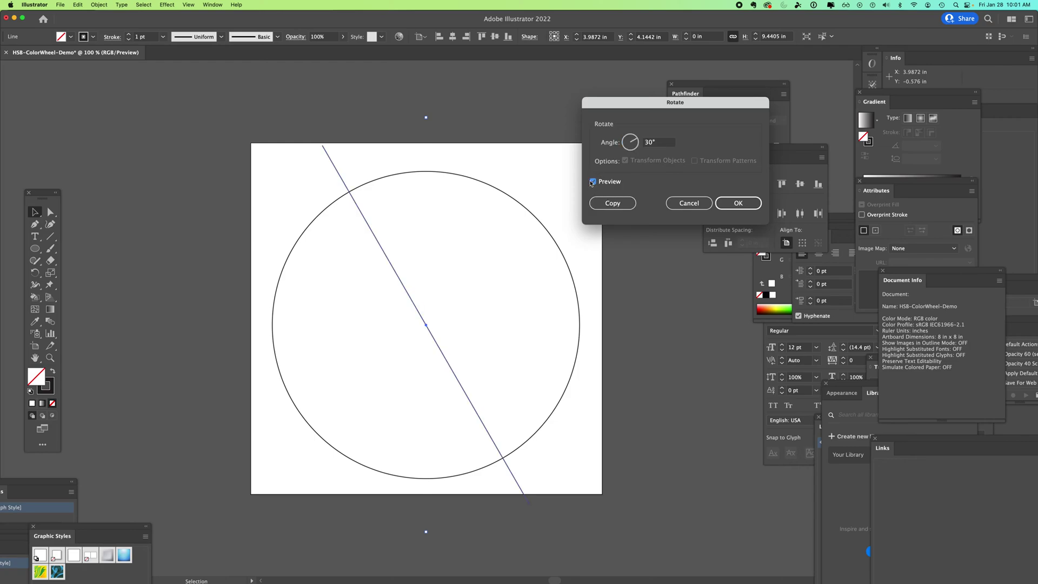
click(617, 205)
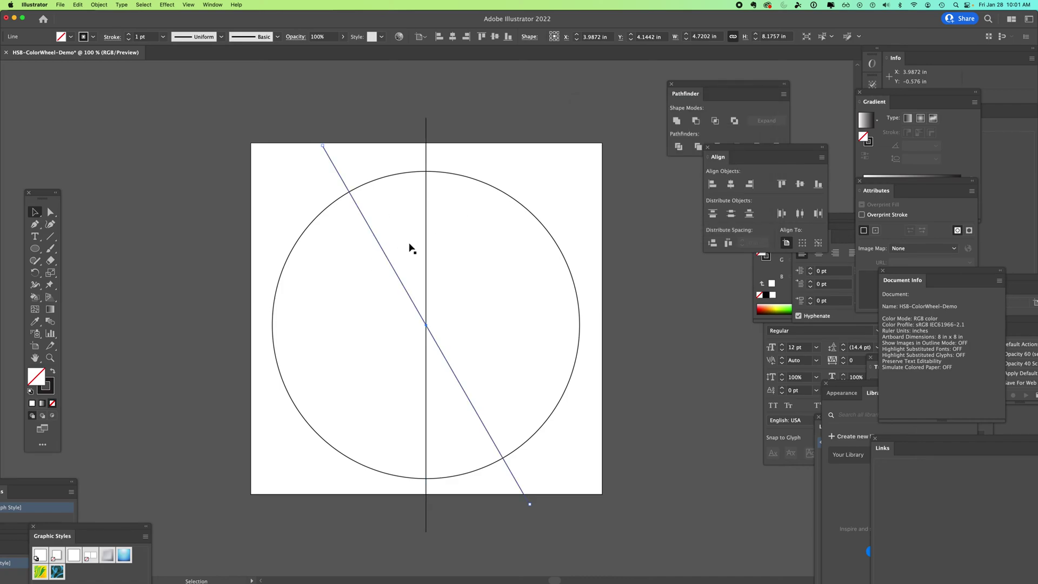
Make another 30° rotated copy, giving three spokes 30° apart
click(104, 6)
mouse_move(105, 19)
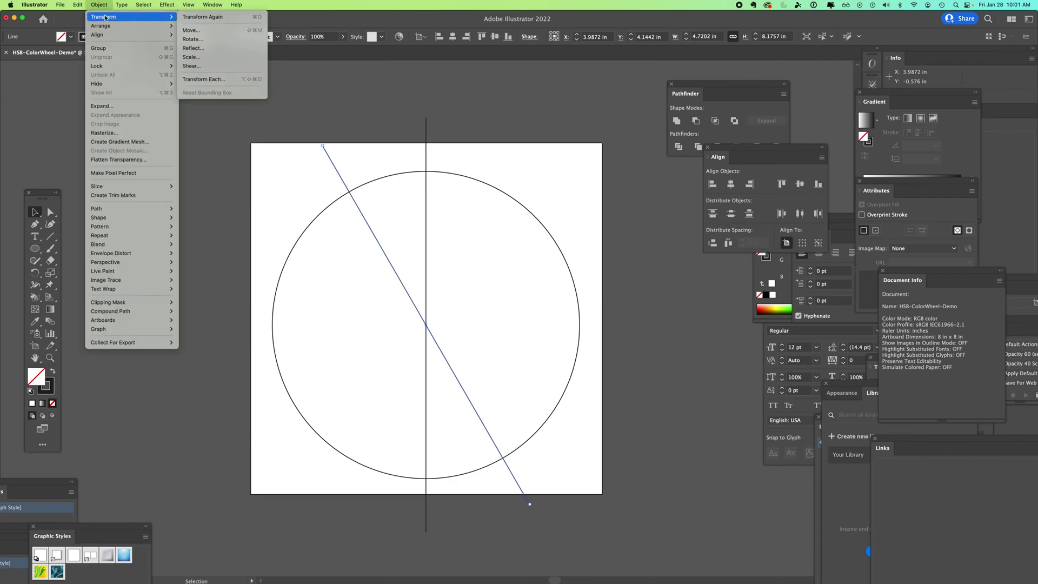
click(192, 40)
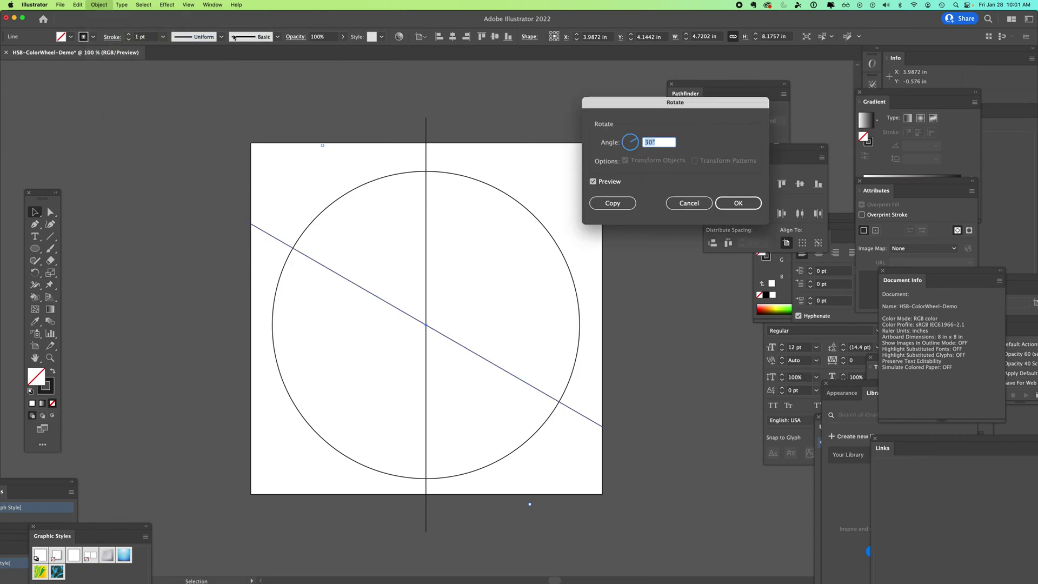
click(612, 204)
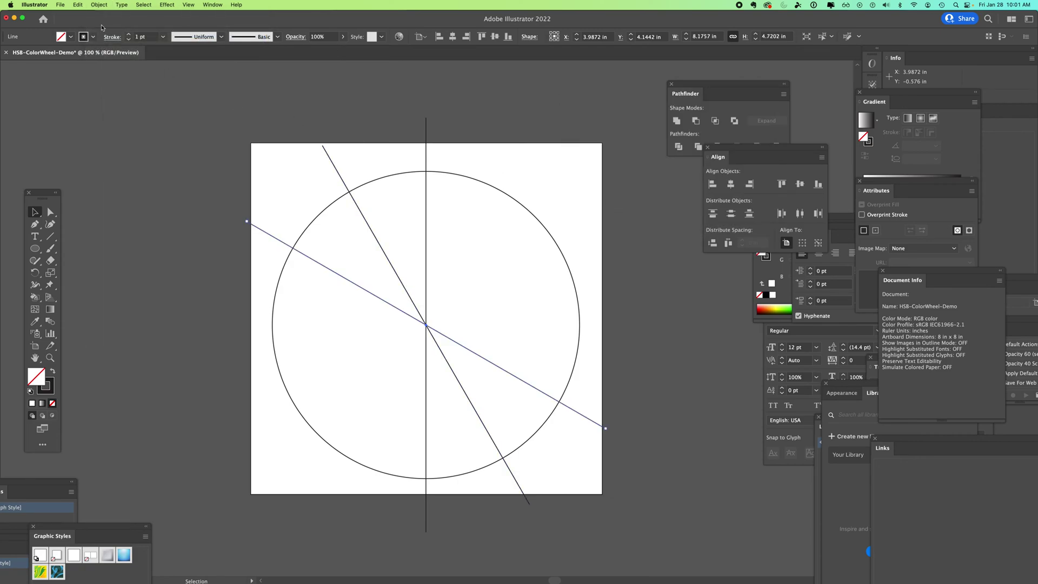
click(102, 7)
mouse_move(104, 18)
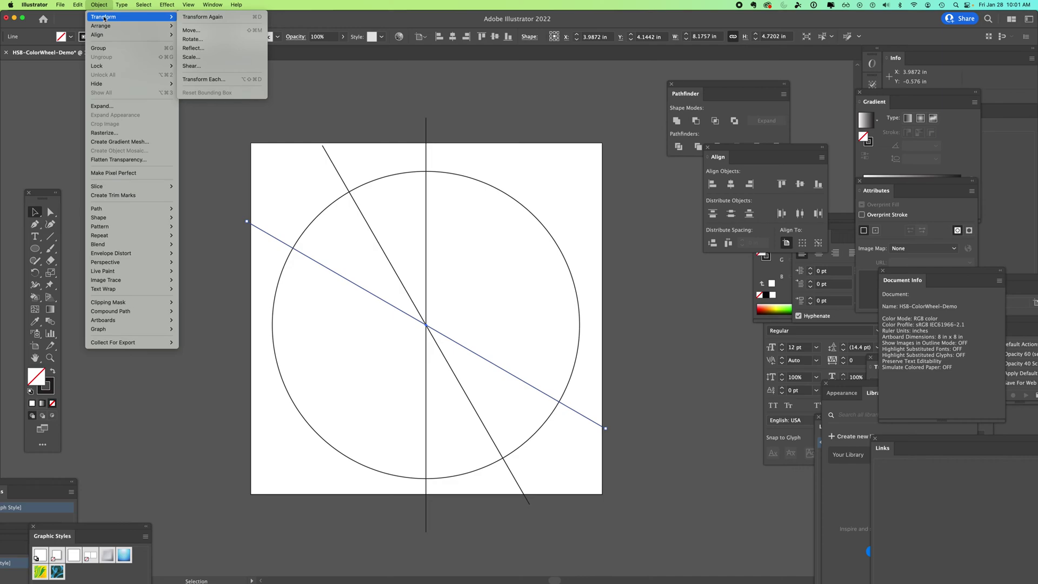
Repeat the 30° copy with Transform Again and Cmd+D until six spokes exist, then select all
click(259, 17)
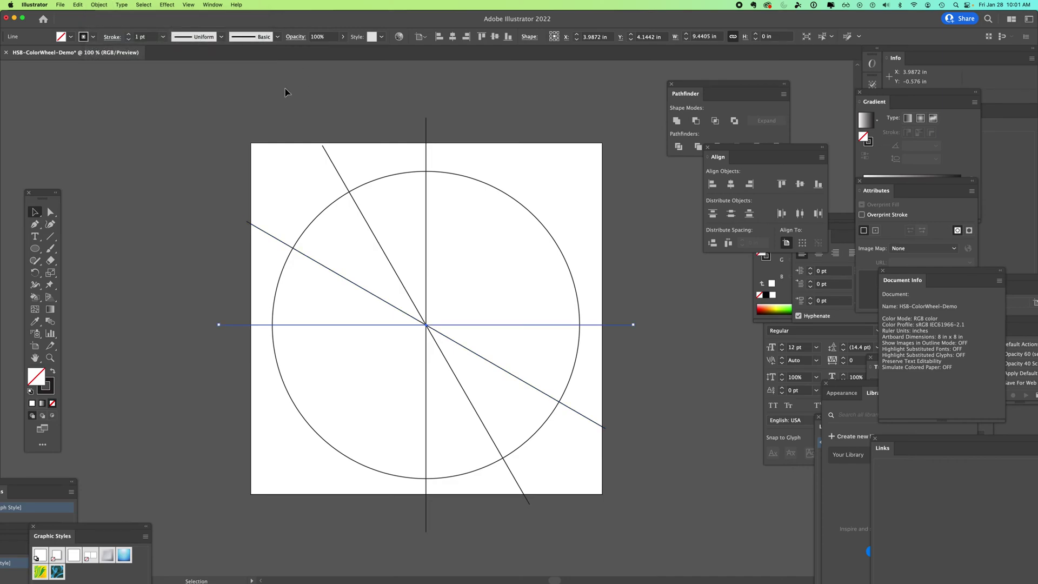
key(super+d)
key(super+d)
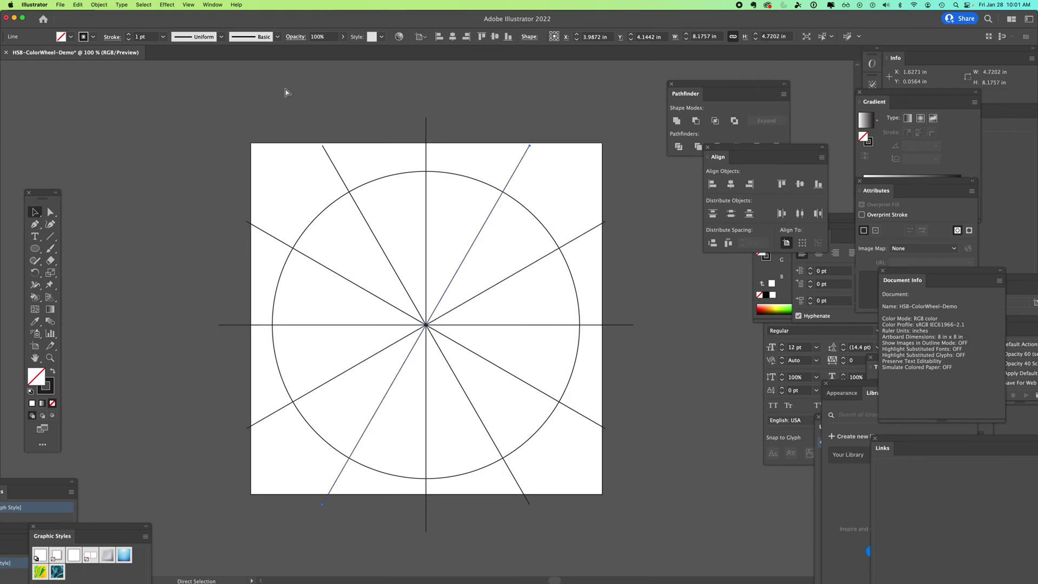
click(35, 212)
click(202, 174)
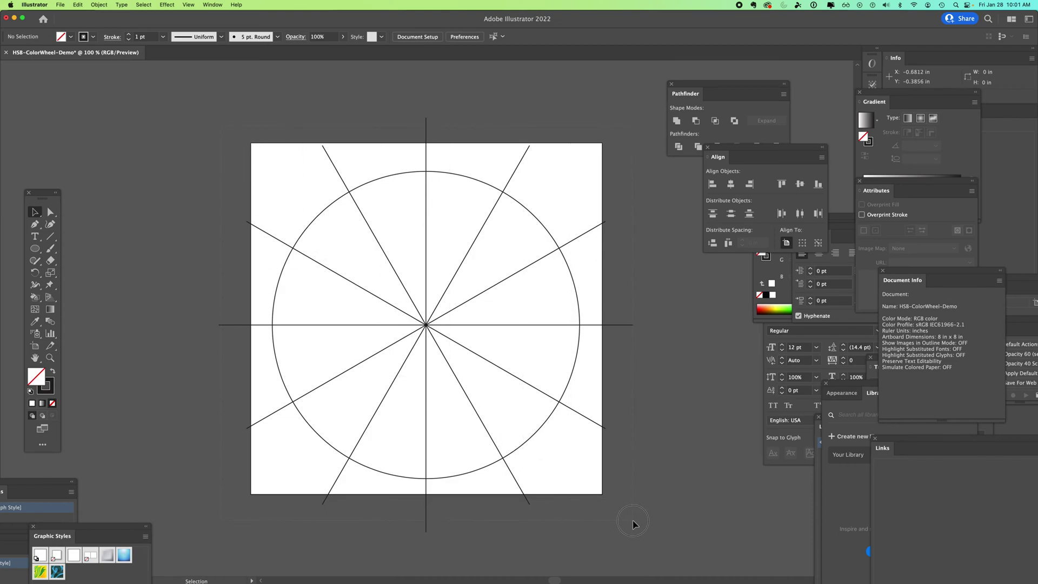
key(super+a)
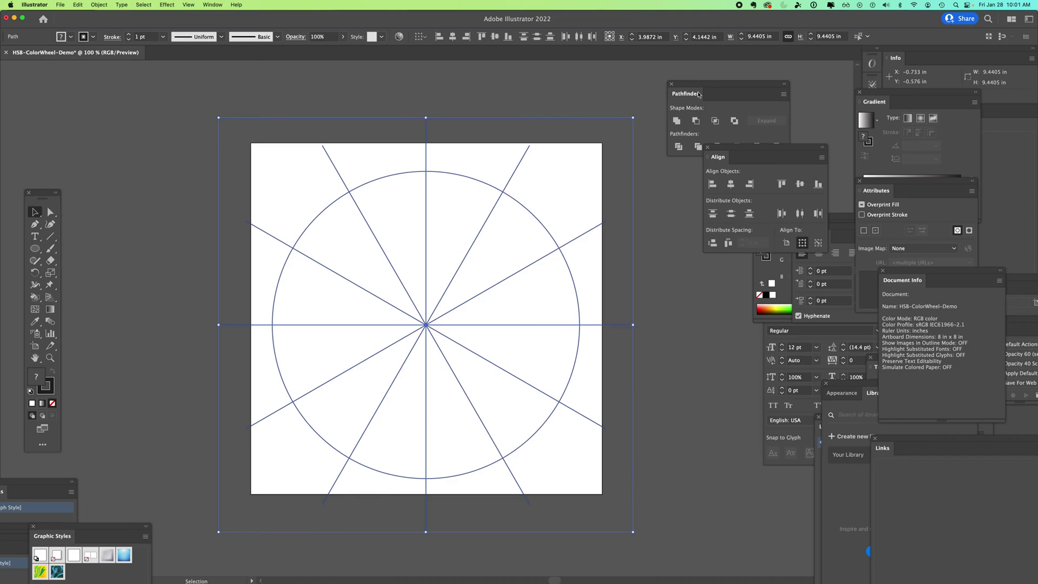
Apply Pathfinder Divide to cut the circle into twelve 30° wedges, then deselect
drag(698, 95, 687, 82)
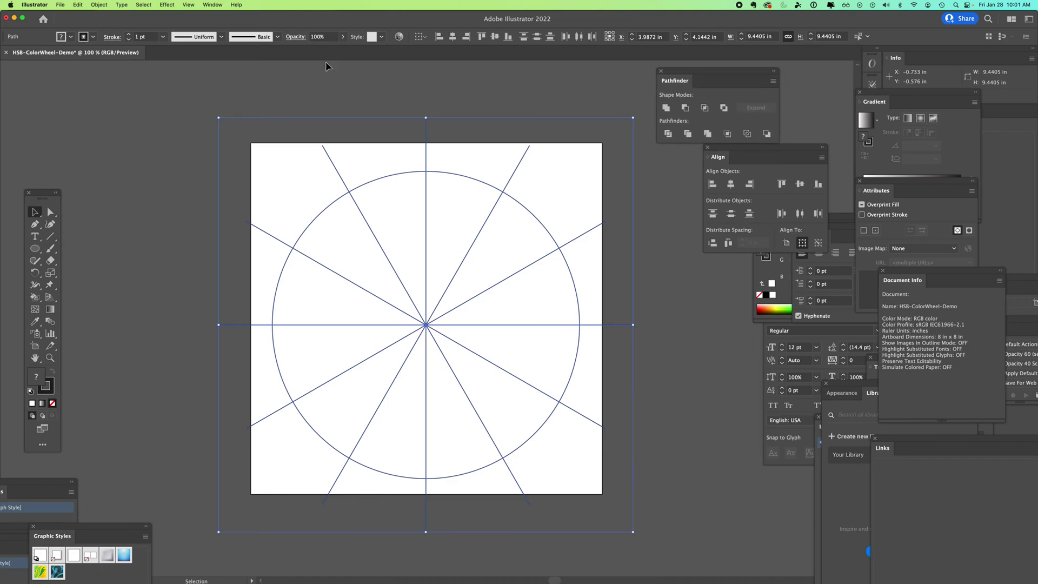
click(213, 5)
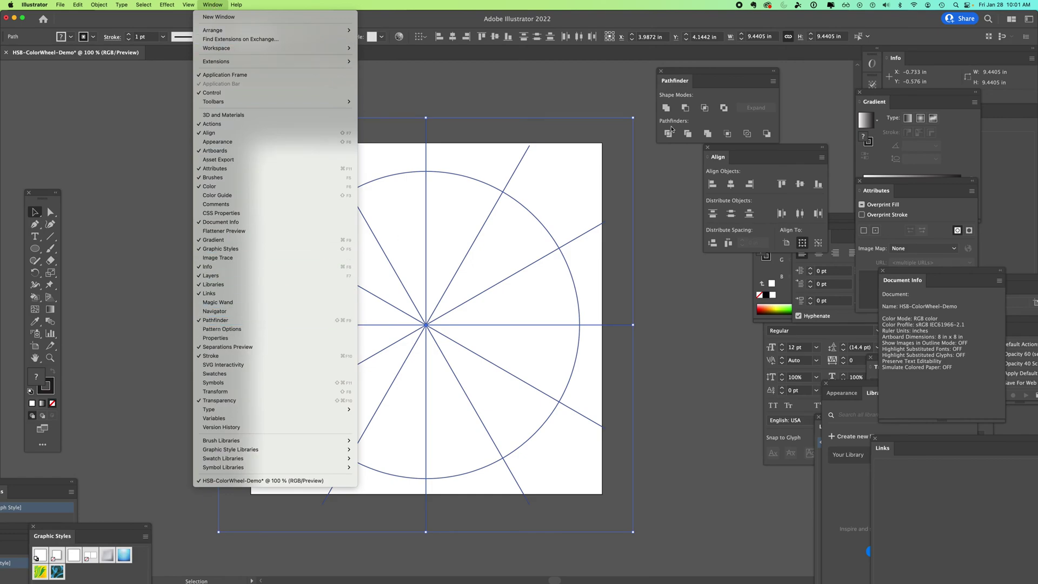
click(708, 72)
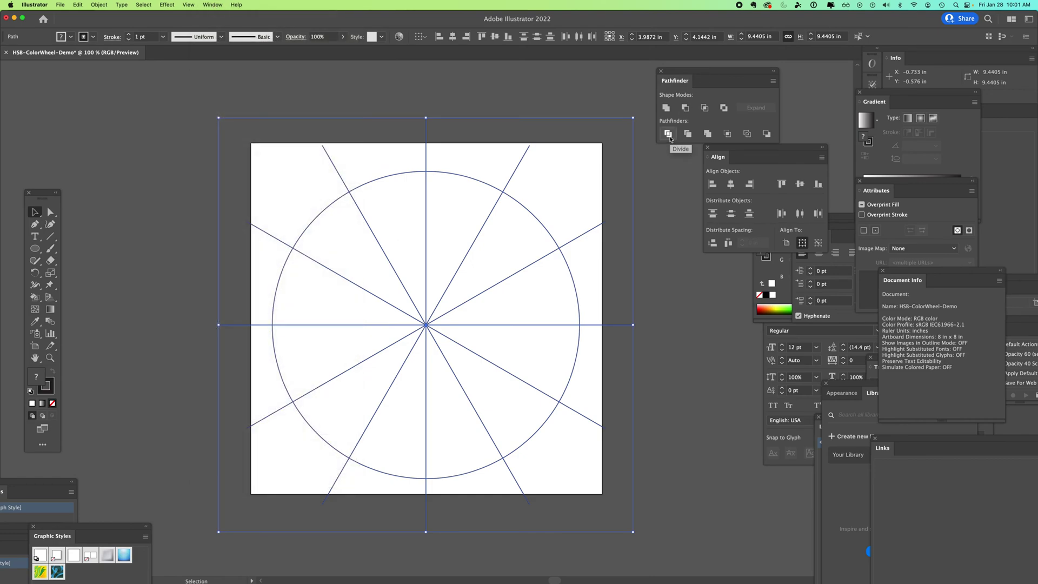
click(668, 134)
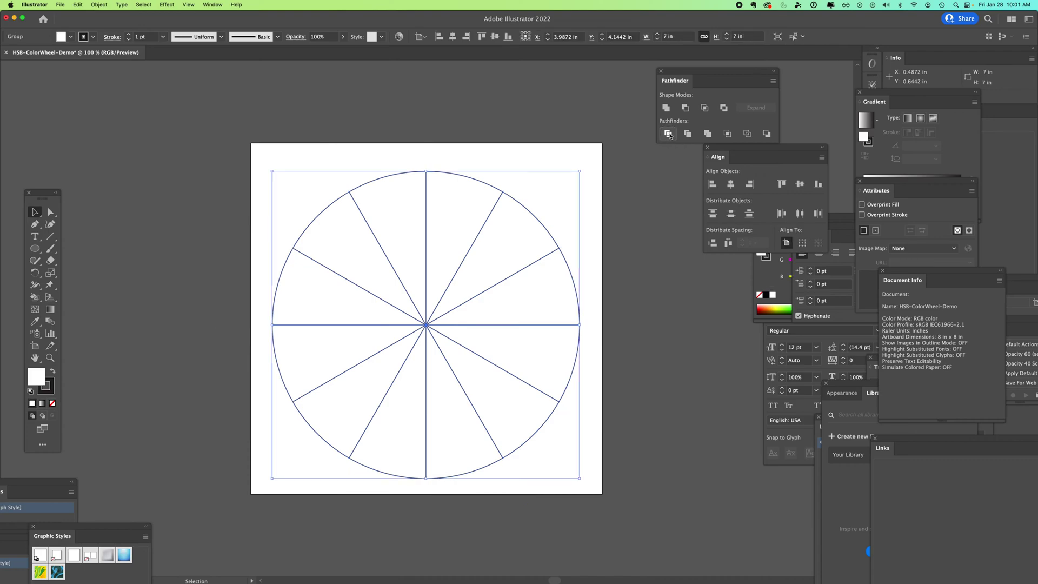
click(518, 189)
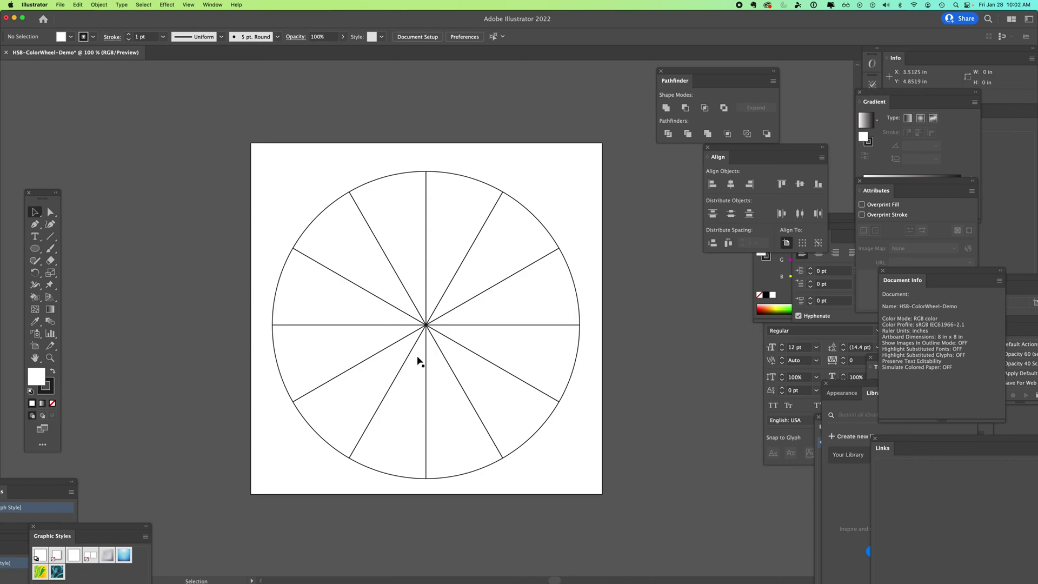
Select the divided wheel and click it with the Live Paint Bucket to make a Live Paint group
drag(35, 297, 72, 313)
key(v)
click(348, 195)
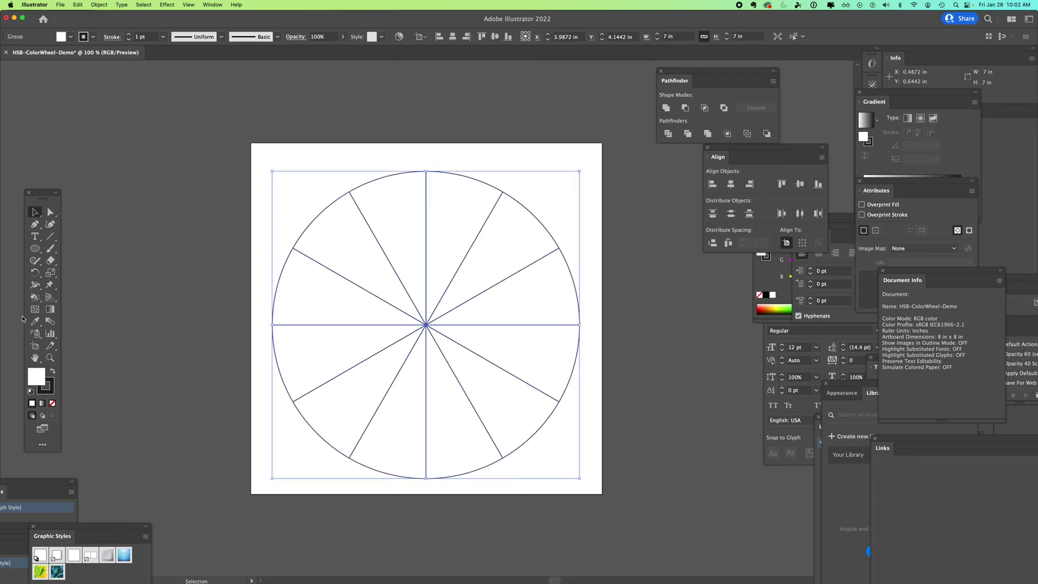
click(34, 297)
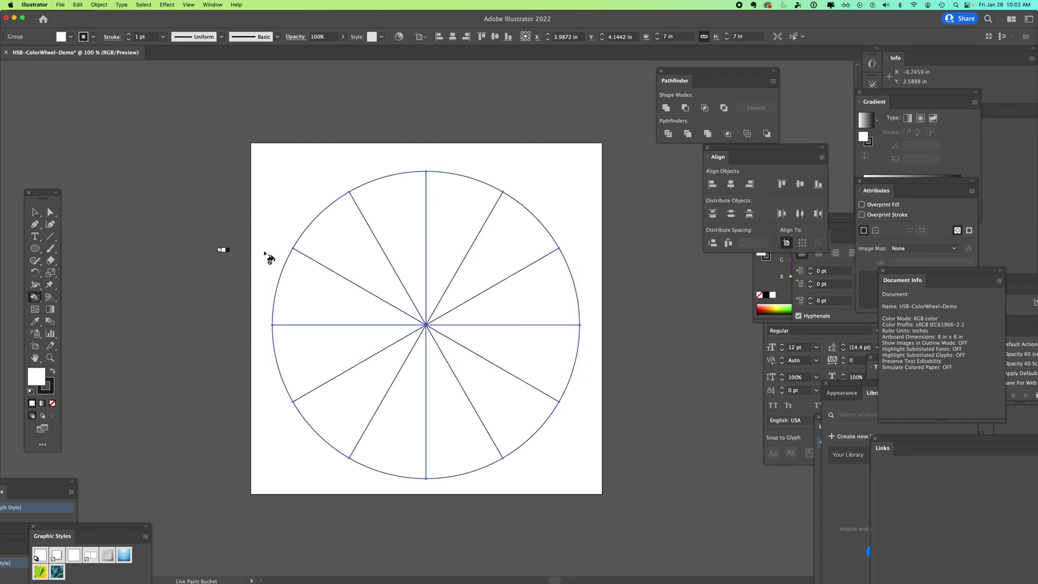
click(448, 227)
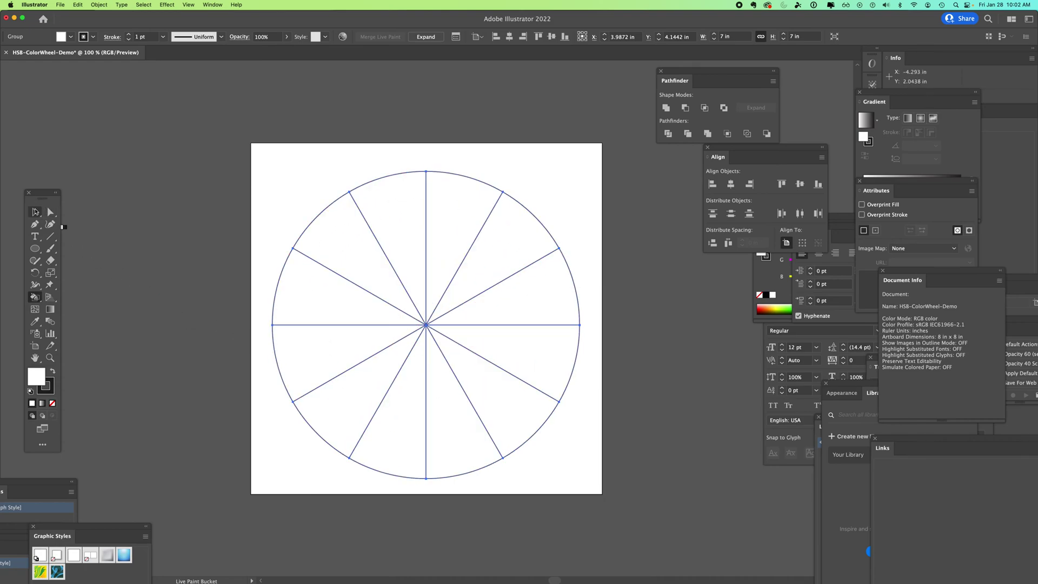
click(36, 212)
click(139, 176)
Drag a 2.67 in circle left of the artboard, set its stroke to None, and edit its fill colour
click(34, 249)
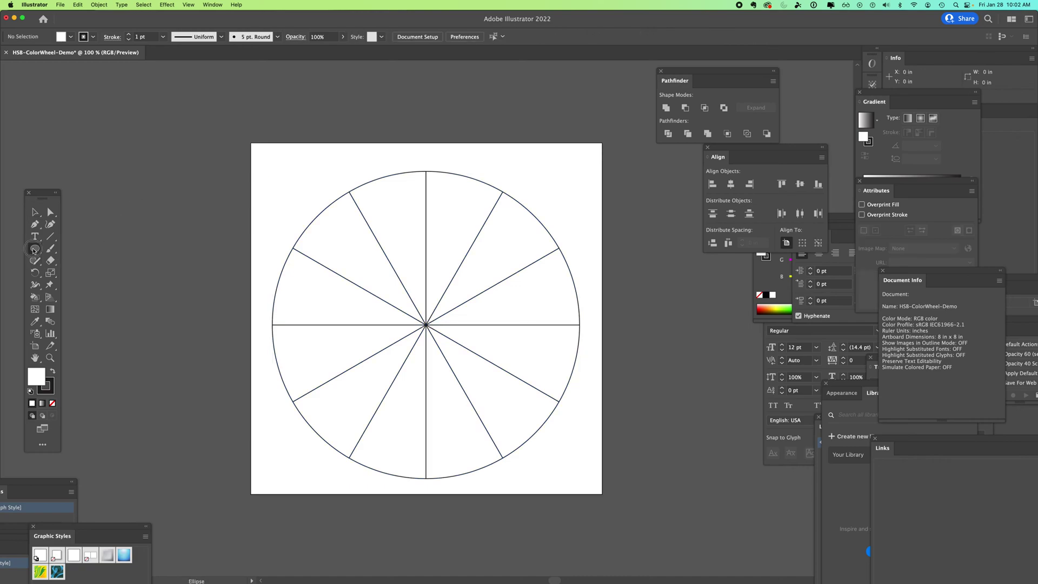
mouse_move(104, 172)
mouse_down()
mouse_move(208, 293)
mouse_move(221, 289)
mouse_up()
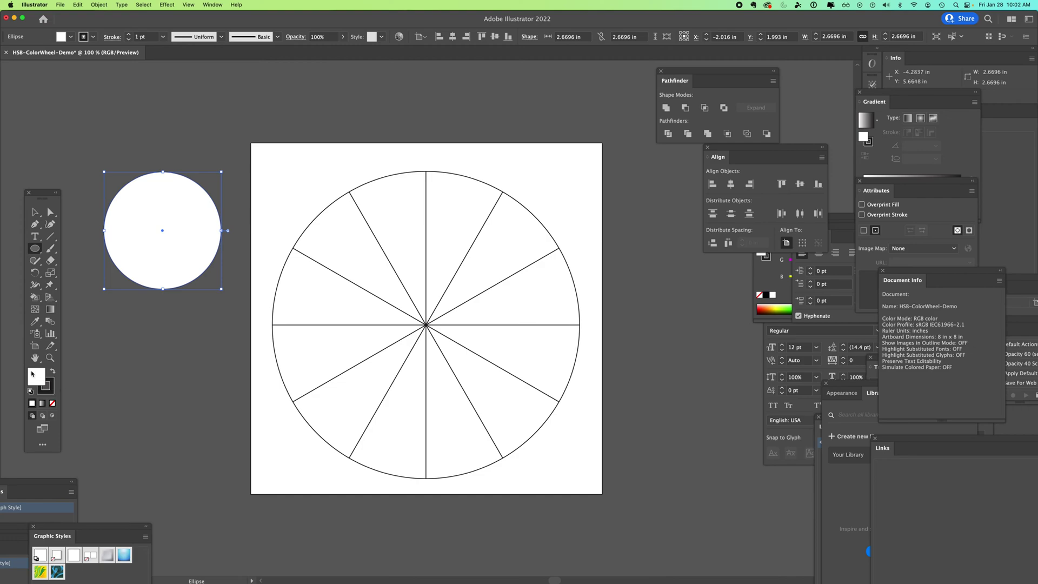
click(46, 386)
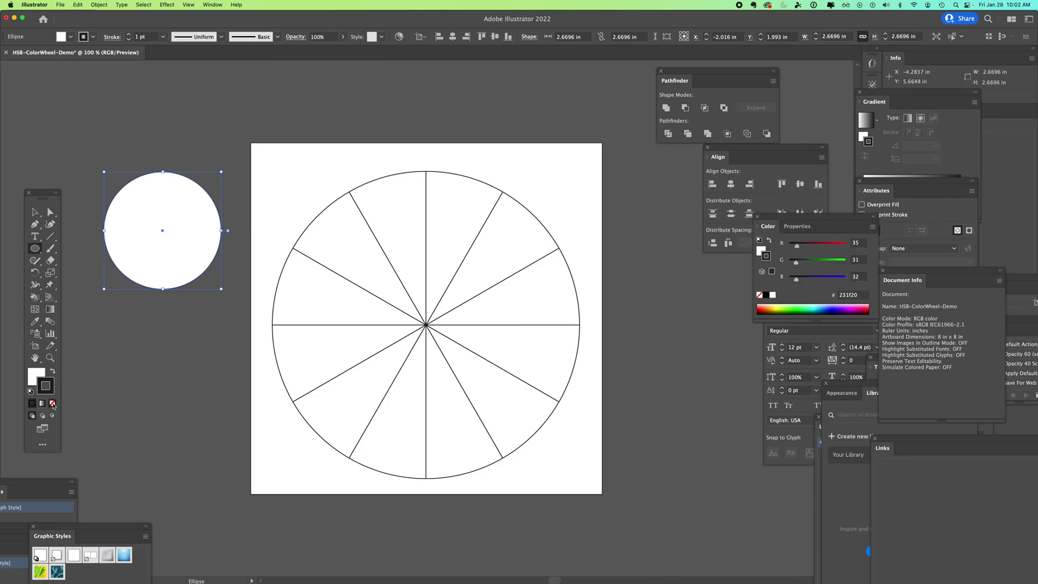
click(52, 403)
click(38, 377)
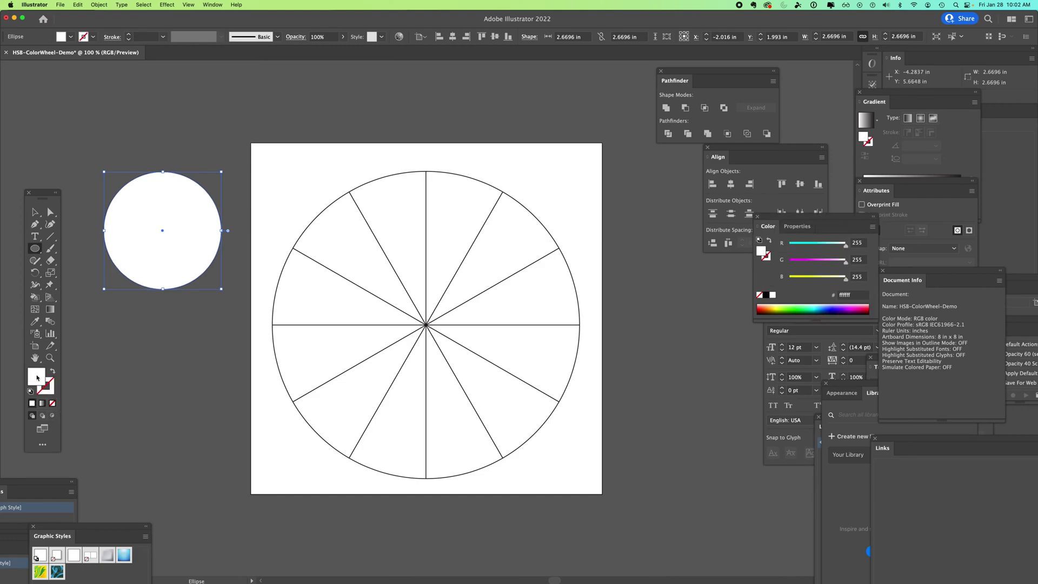
double_click(37, 378)
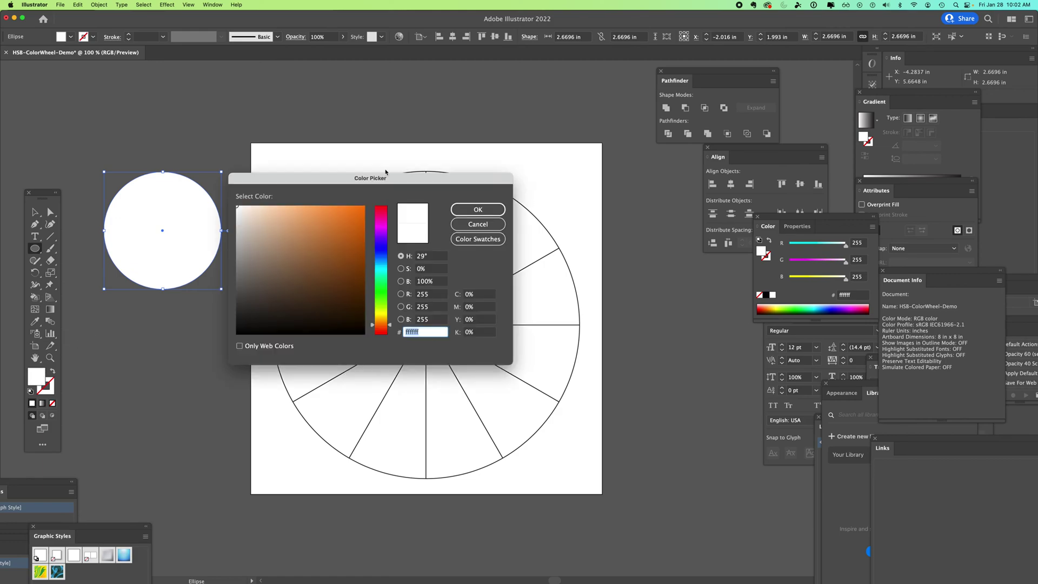
In the Color Picker, enter hue 30° and saturation 100%, then try saturation 0%
drag(392, 180, 412, 178)
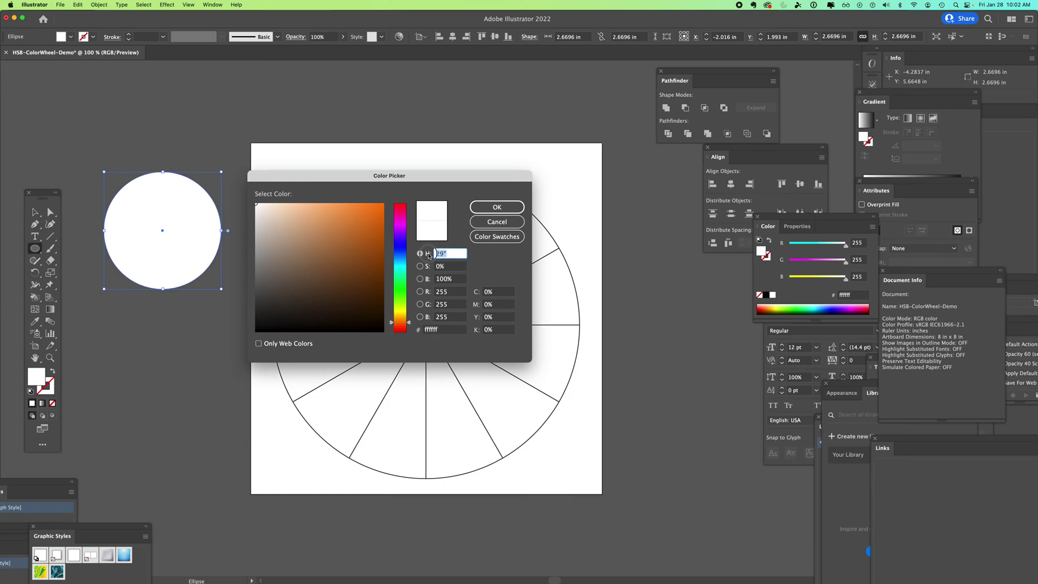
double_click(448, 254)
text(30)
key(Tab)
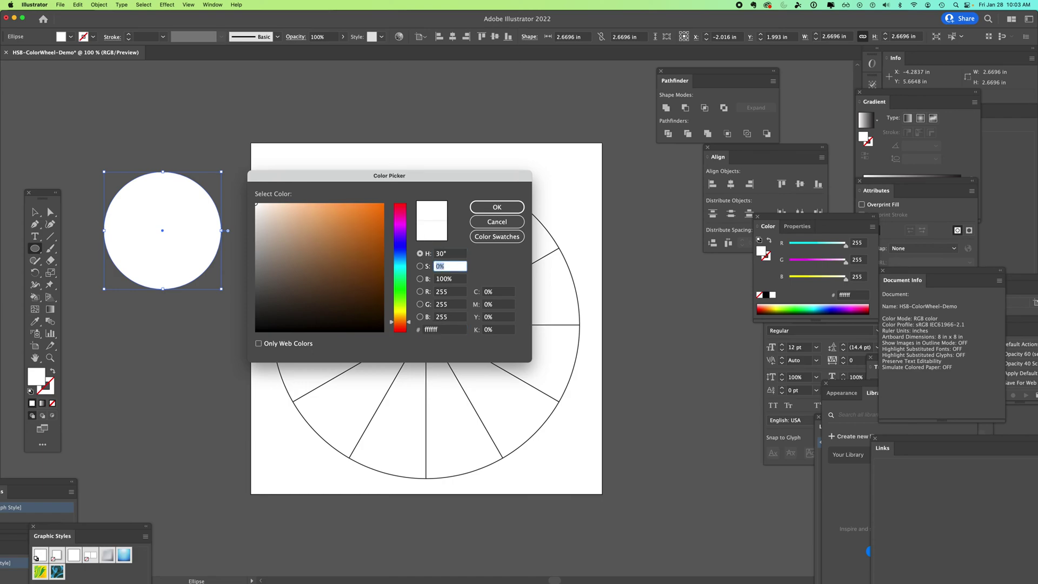
text(100)
key(Tab)
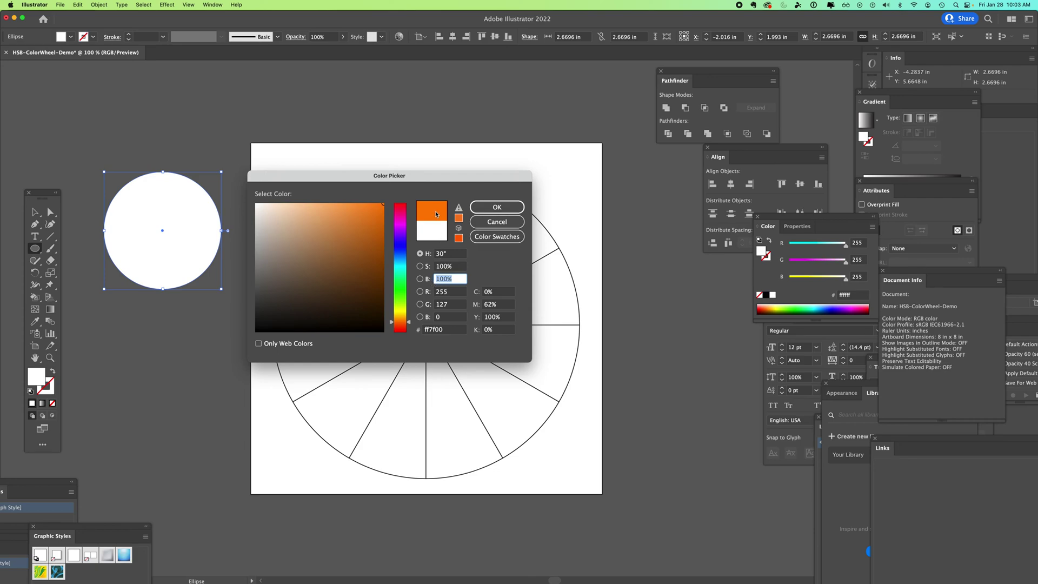
click(452, 268)
text(0)
key(Tab)
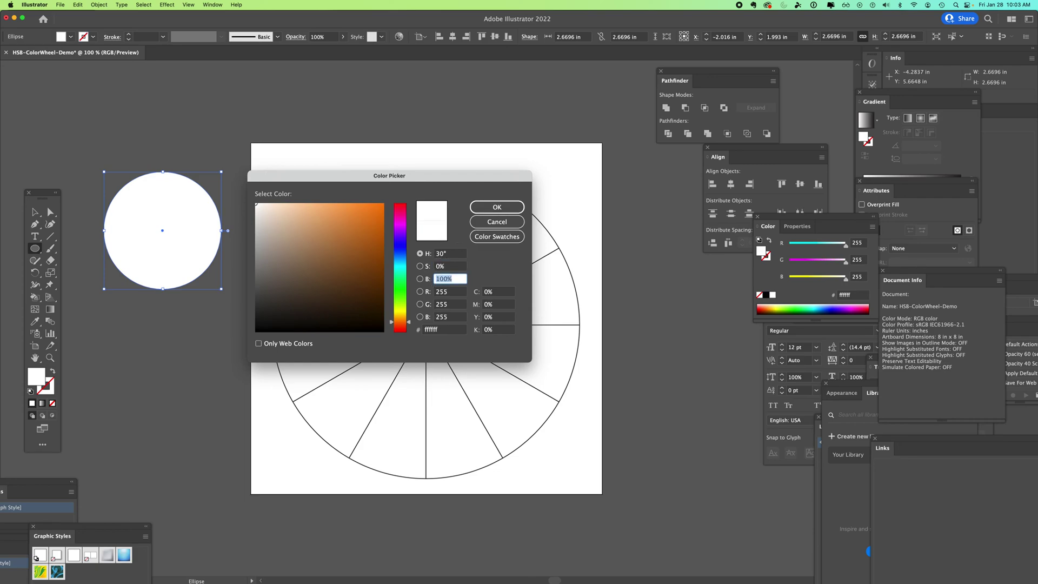
Try hue 60° with saturation 100% and brightness 0%
click(448, 253)
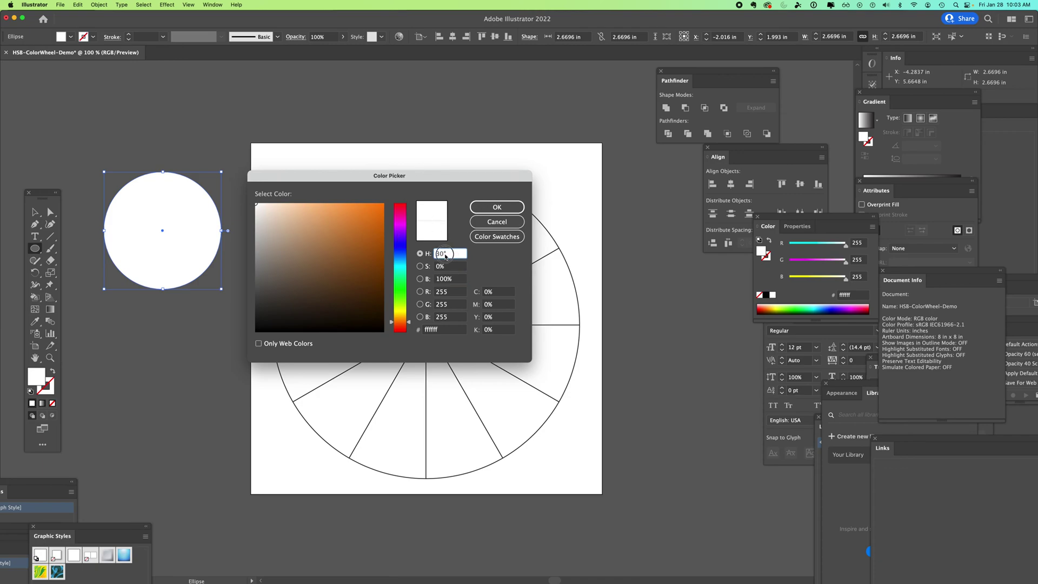
text(60)
key(Tab)
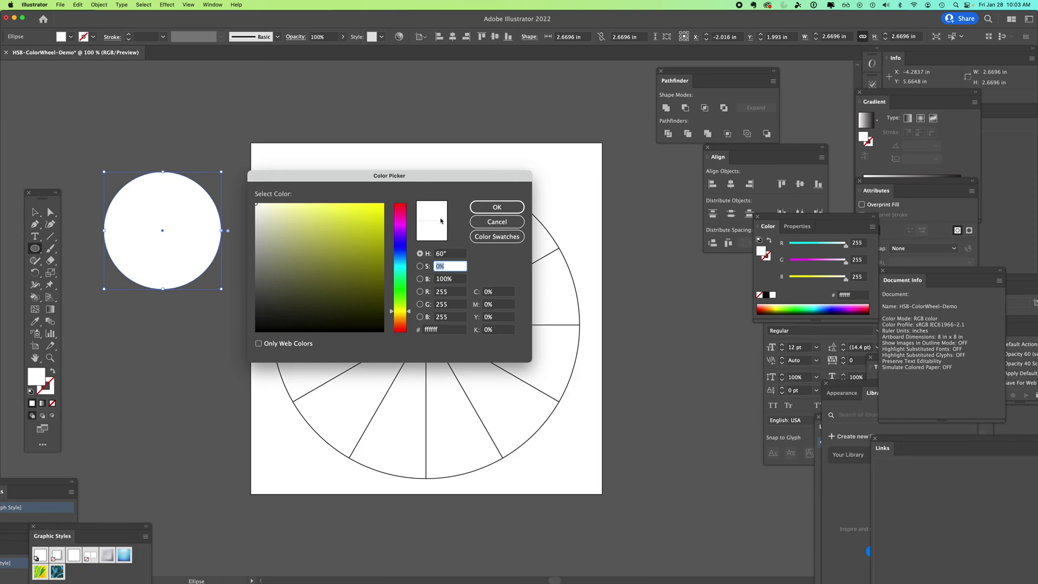
text(100)
key(Tab)
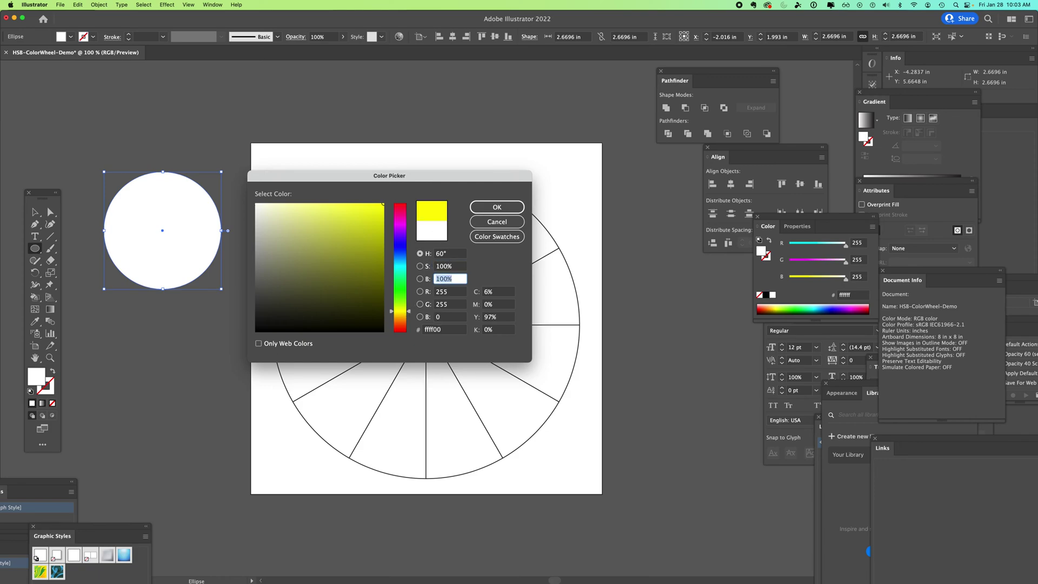
double_click(453, 279)
text(0)
key(Tab)
Try hue 90° at 100% brightness, giving bright green
double_click(449, 253)
text(90)
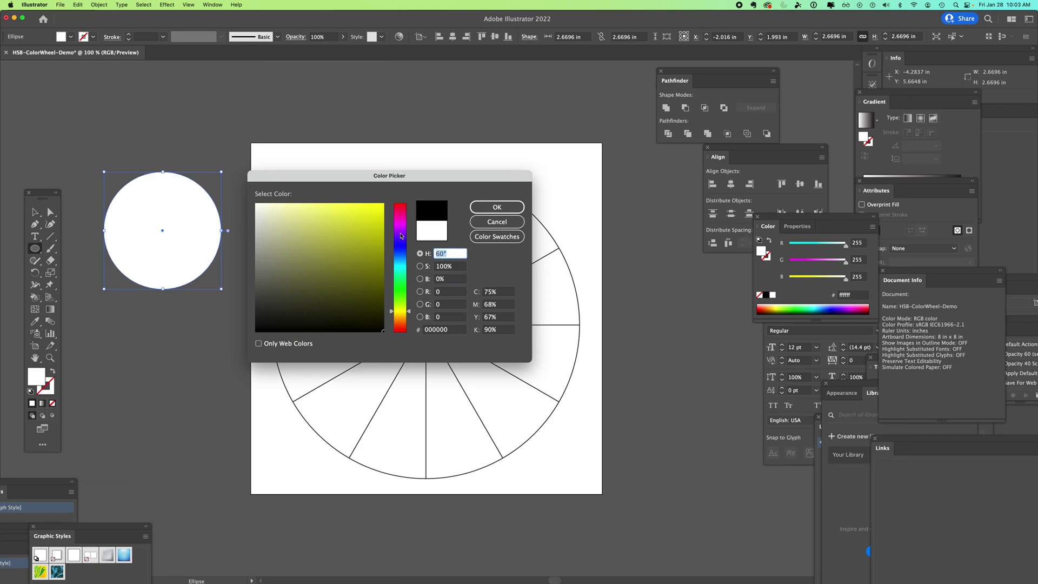
key(Tab)
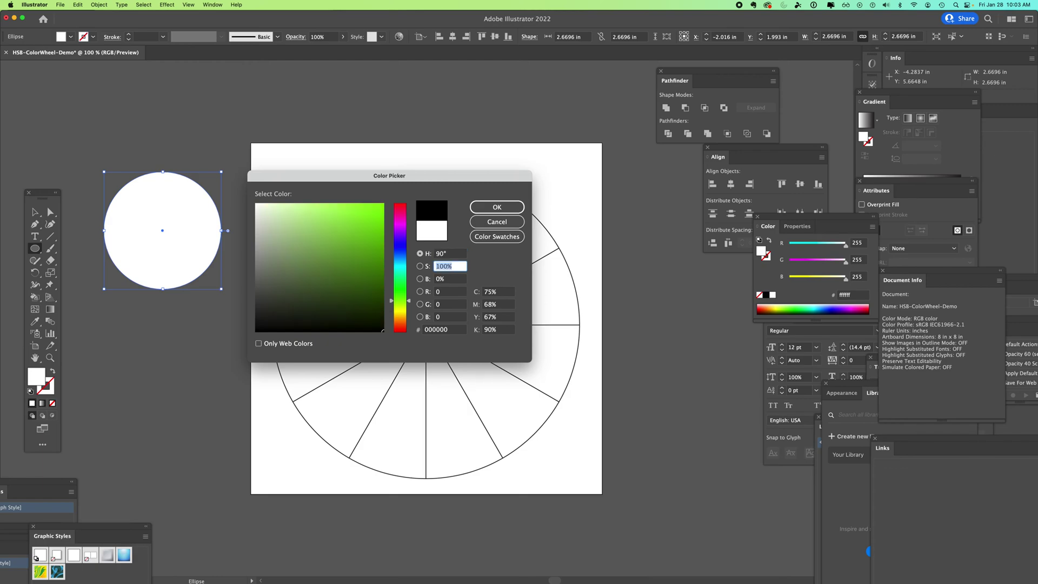
double_click(447, 282)
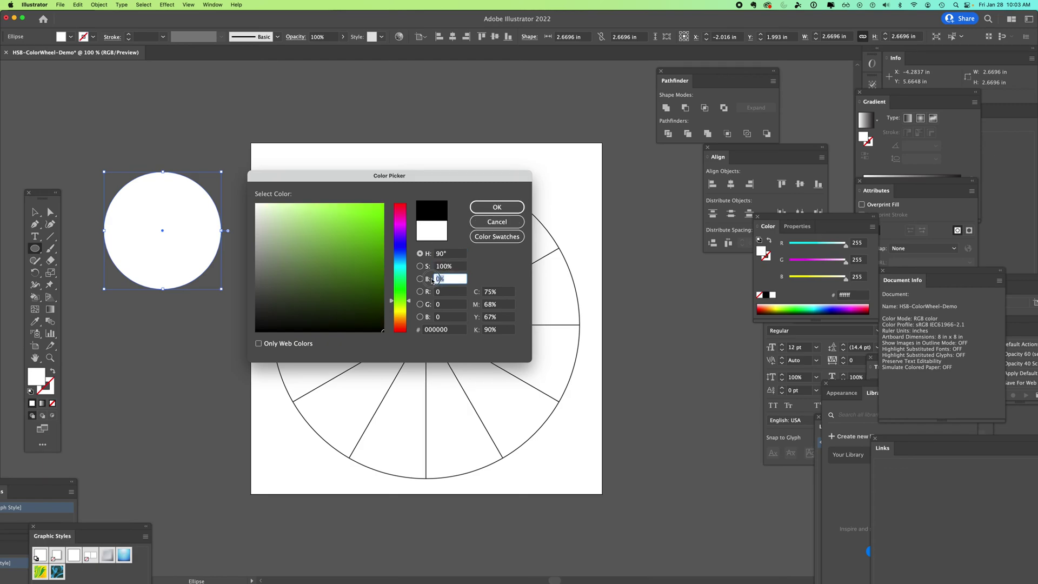
text(100)
key(Tab)
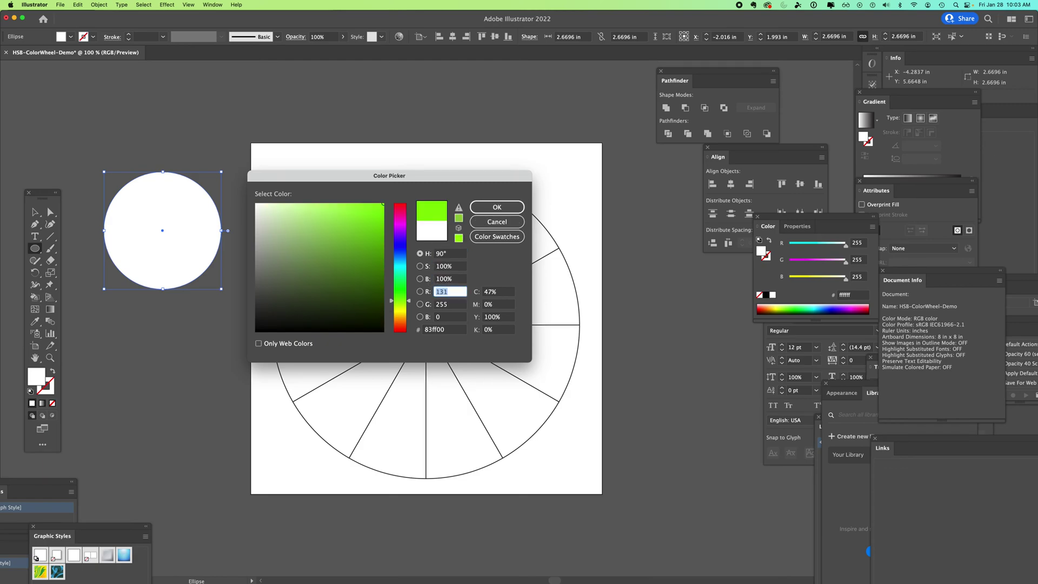
Set hue back to 30° for orange (#ff7f00) and accept it as the fill
double_click(448, 254)
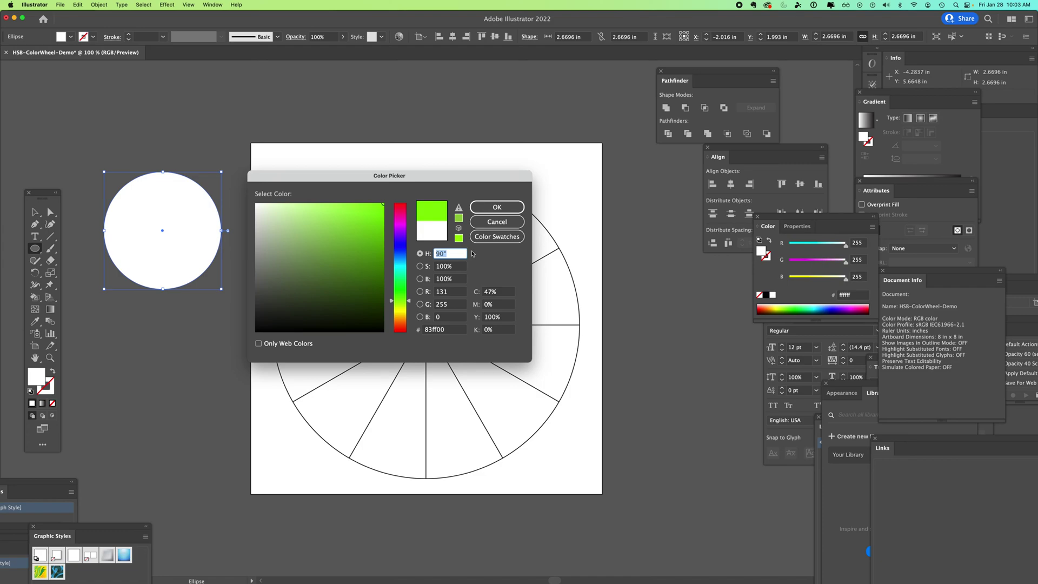
text(30)
key(Tab)
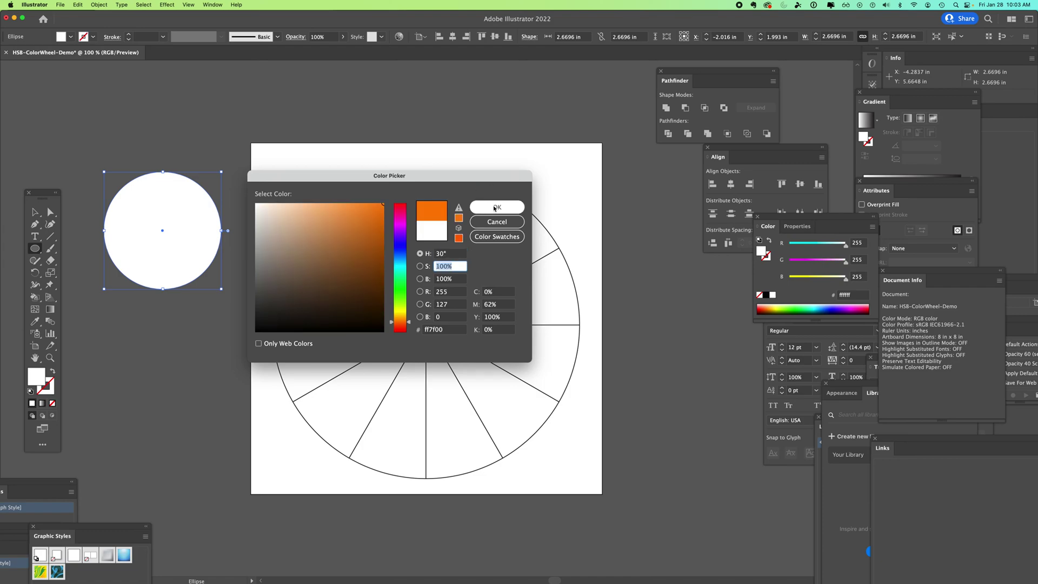
click(495, 208)
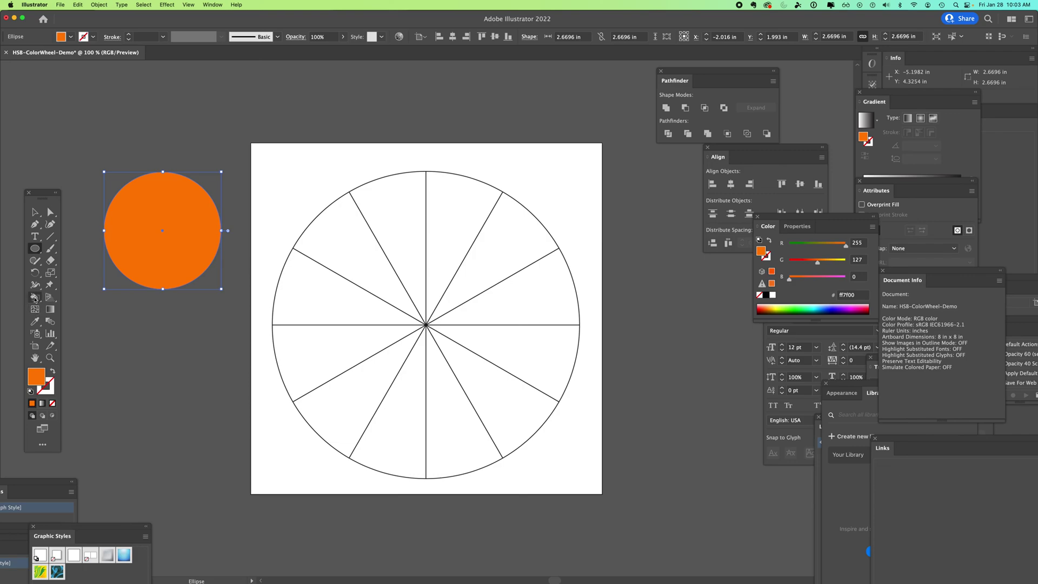
With Live Paint, colour the second wedge orange and the next one yellow (hue 60°)
click(34, 297)
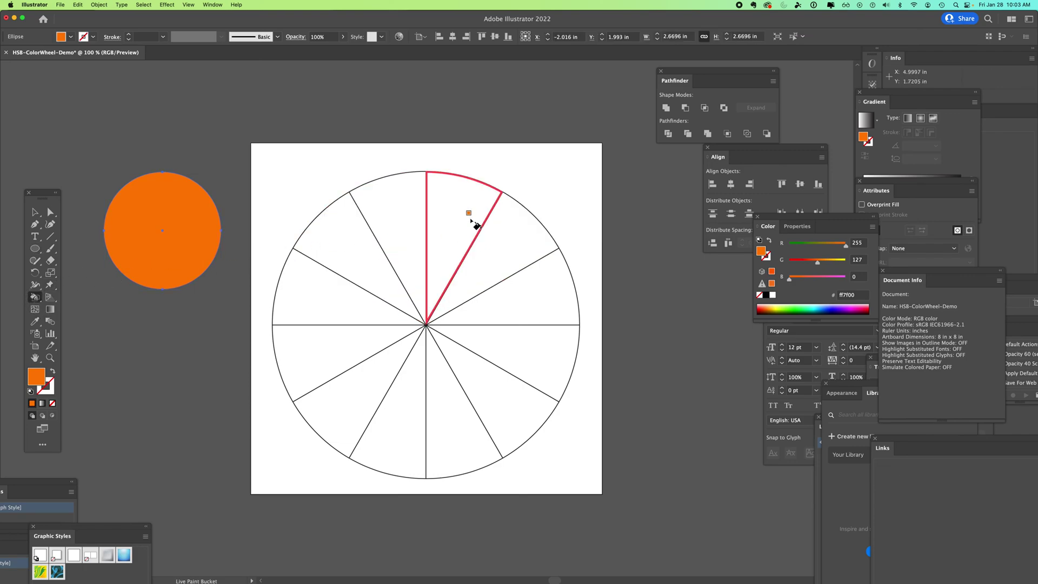
click(504, 226)
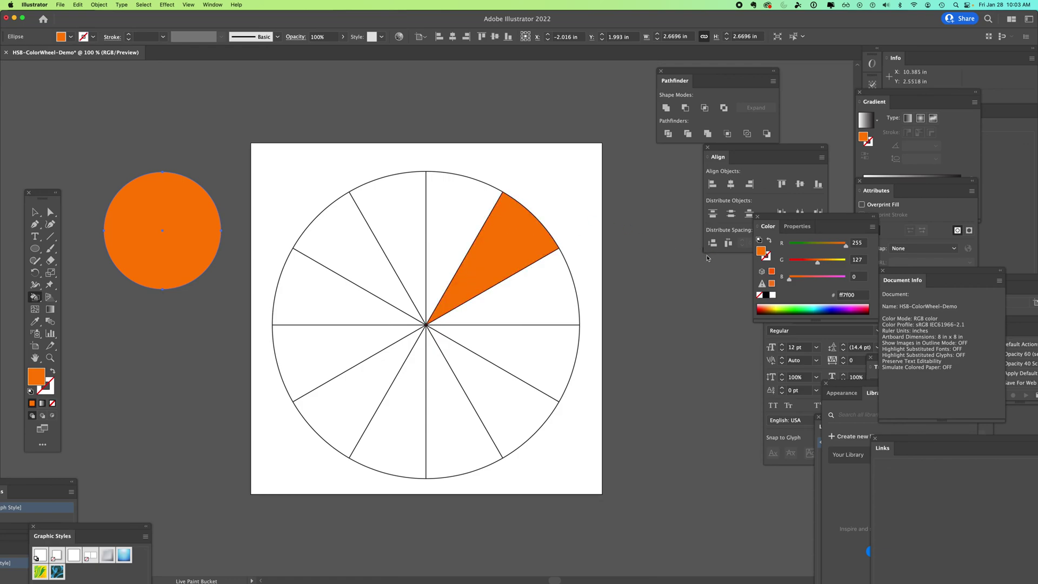
double_click(36, 377)
click(449, 254)
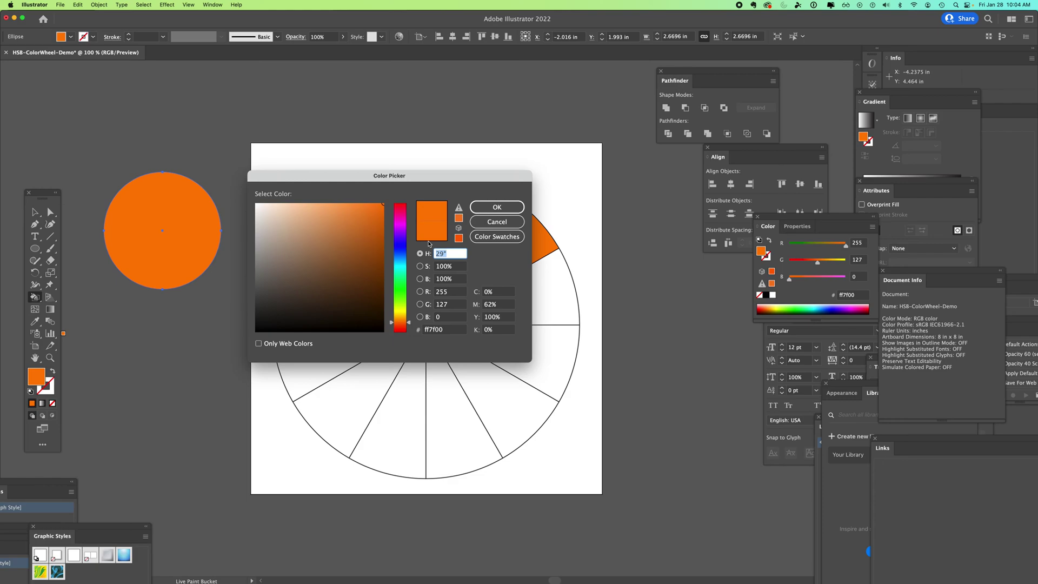
text(60)
key(Tab)
key(Return)
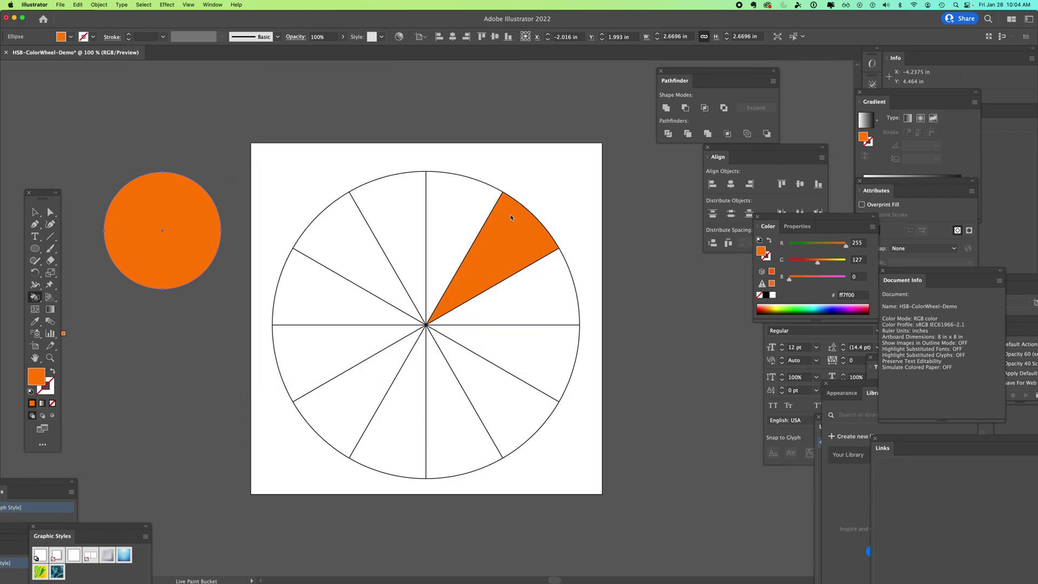
click(534, 294)
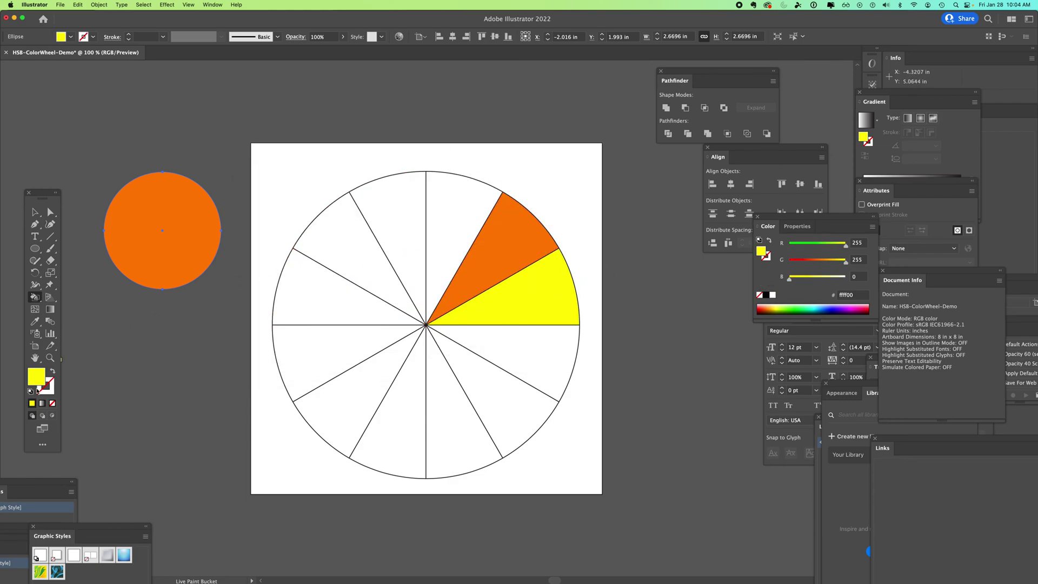
Paint the next two wedges yellow-green (hue 90°) and green (hue 120°)
double_click(37, 380)
click(448, 254)
text(9)
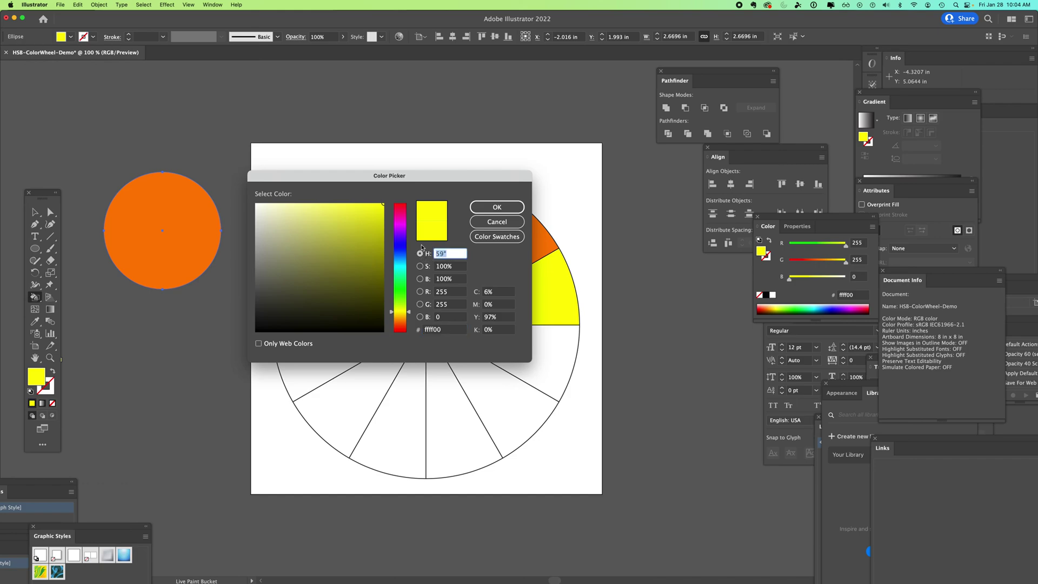
text(0)
key(Tab)
key(Return)
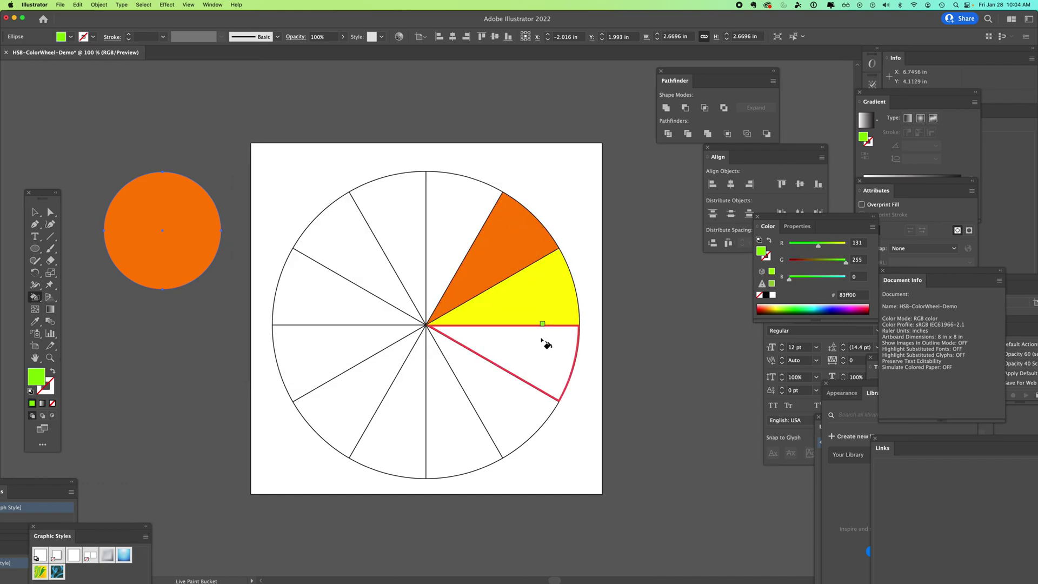
click(541, 352)
double_click(37, 376)
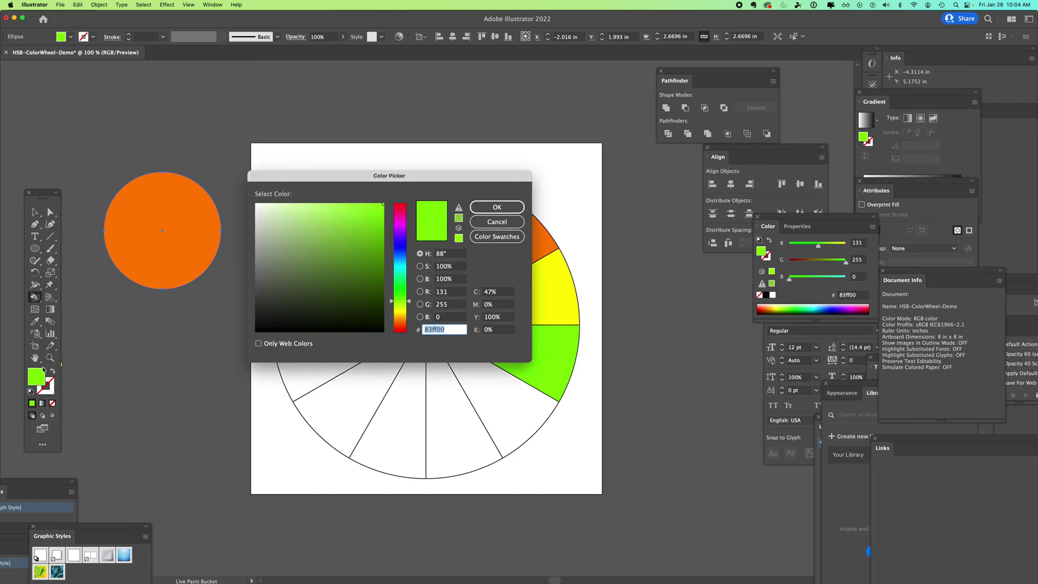
click(429, 253)
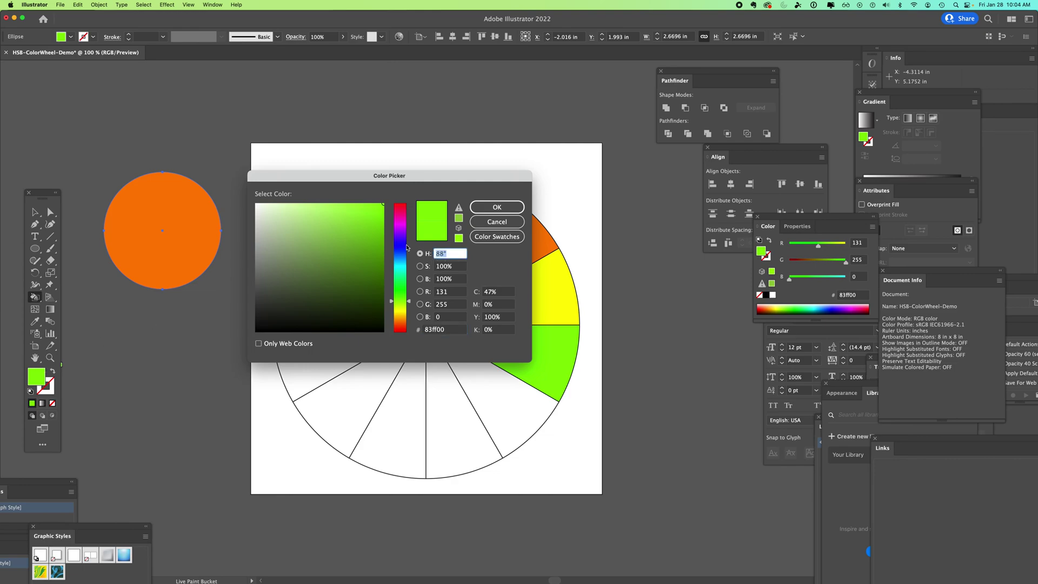
text(120)
key(Tab)
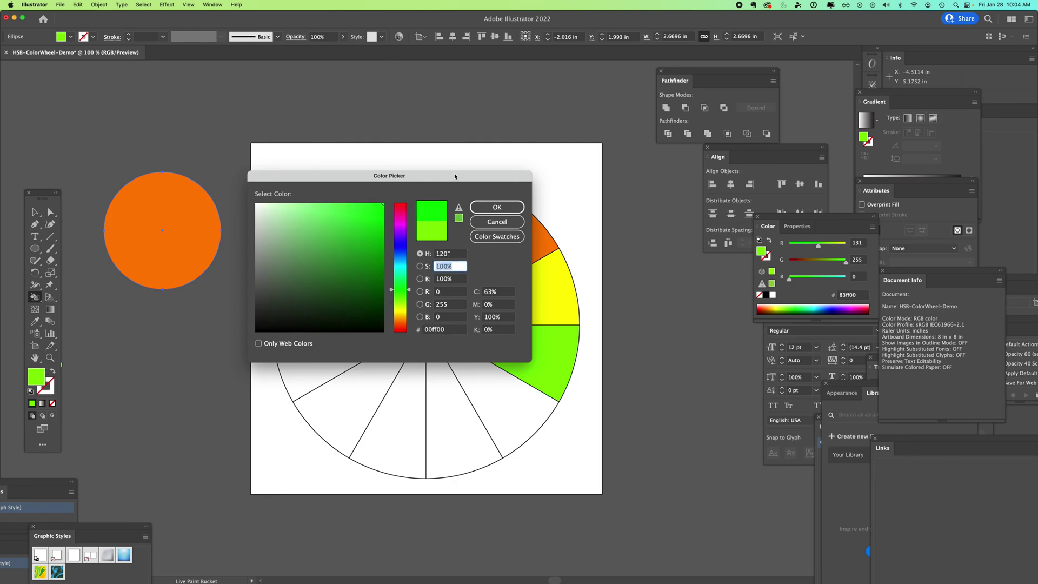
click(497, 207)
click(496, 412)
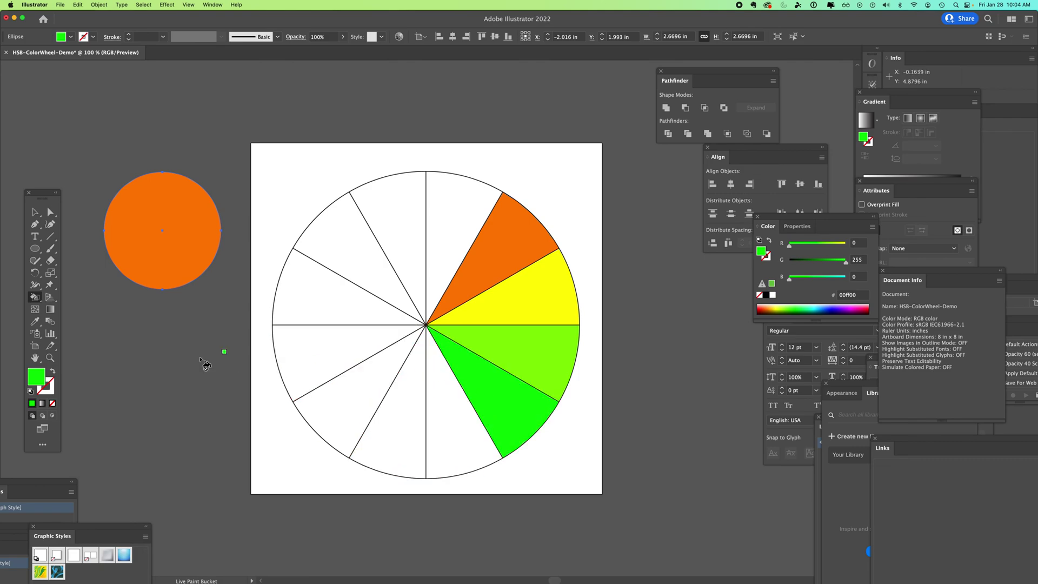
Paint the following wedges spring green (hue 150°) and cyan (hue 180°)
double_click(37, 377)
click(447, 256)
text(150)
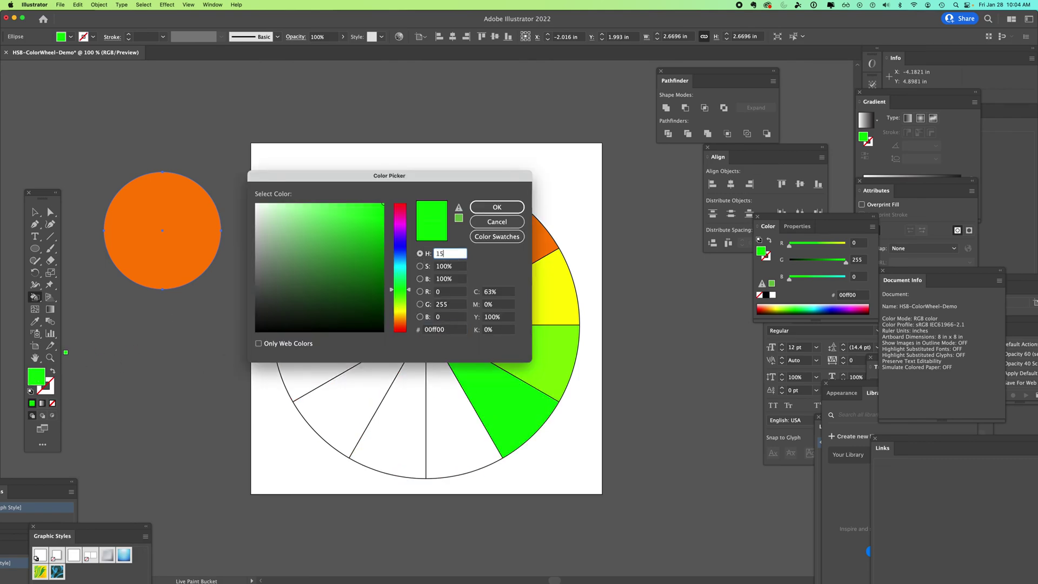
key(Tab)
click(503, 210)
click(435, 424)
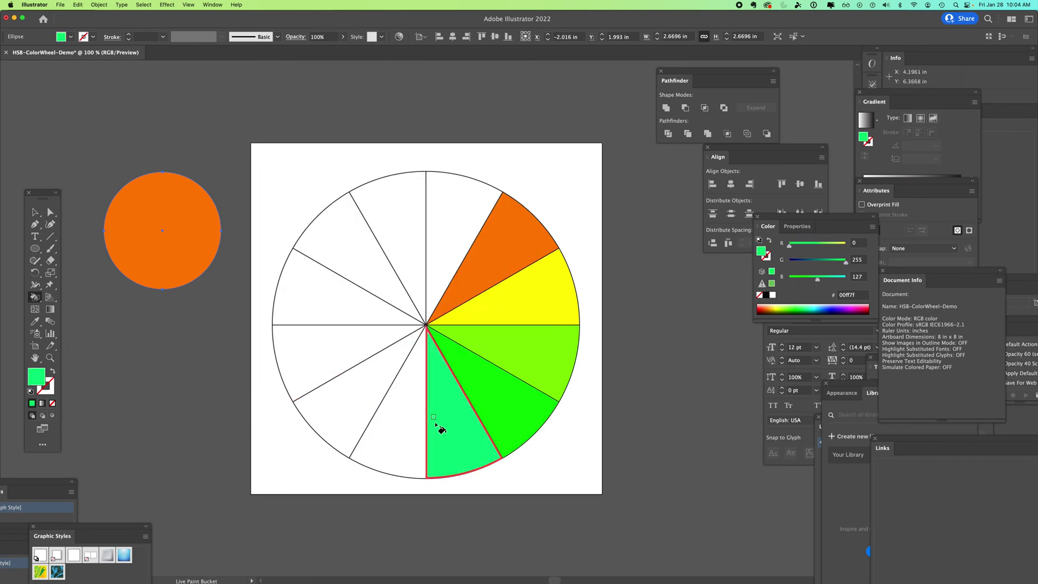
double_click(37, 377)
click(447, 253)
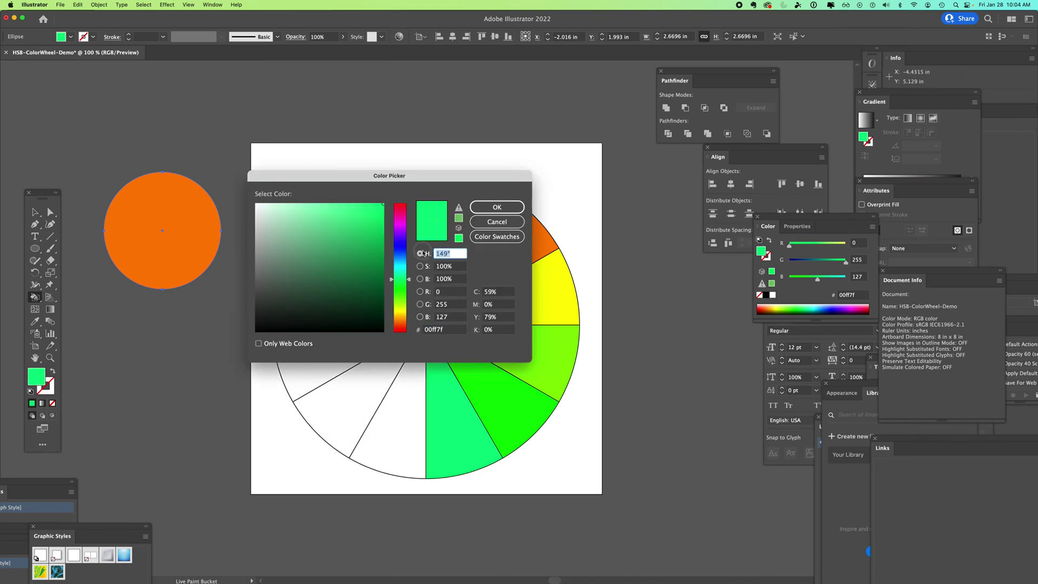
text(180)
key(Tab)
click(497, 207)
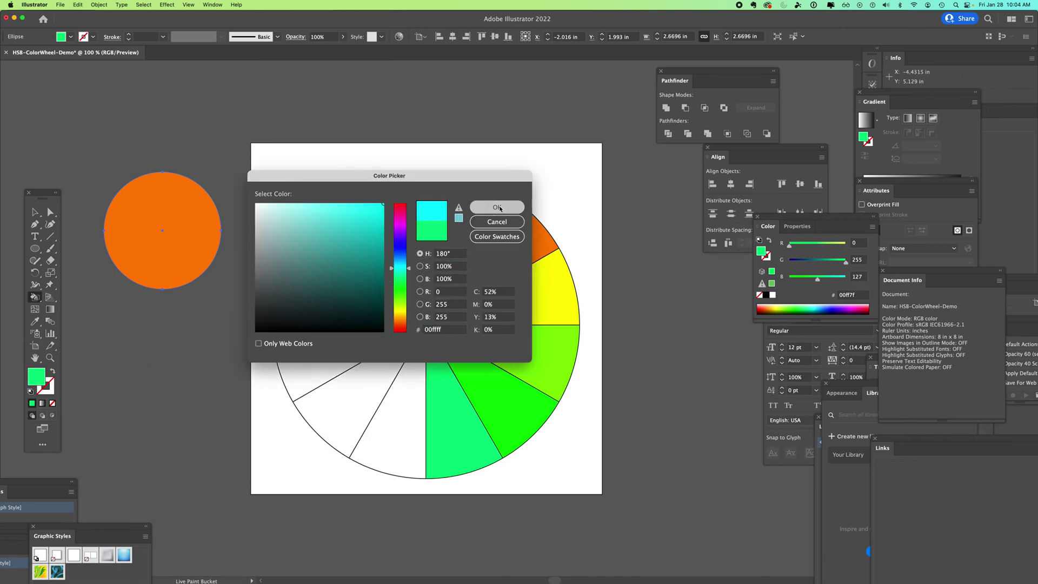
click(392, 413)
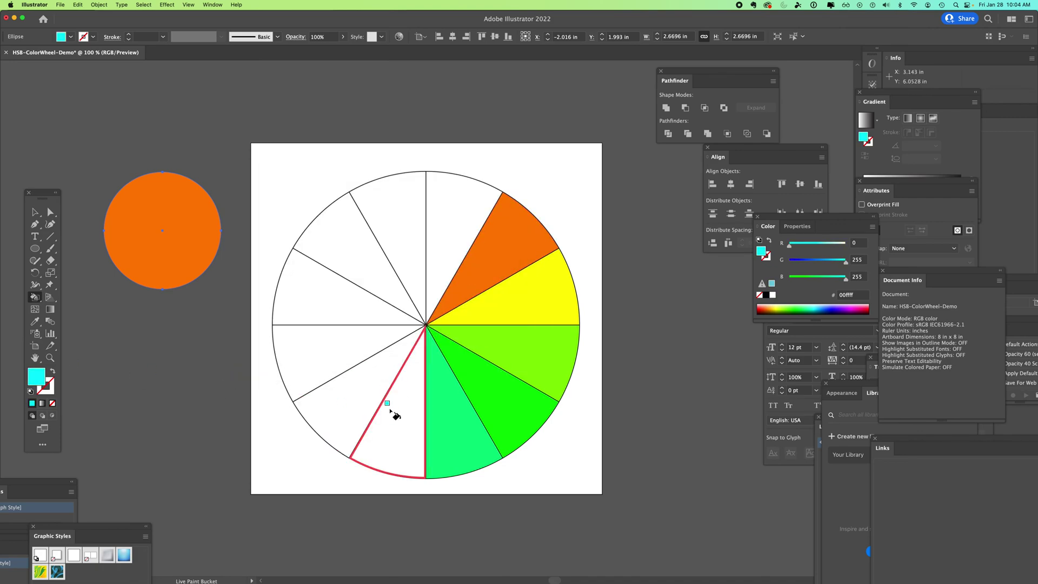
Paint the next two wedges with hue 210° and blue at hue 240°
double_click(38, 380)
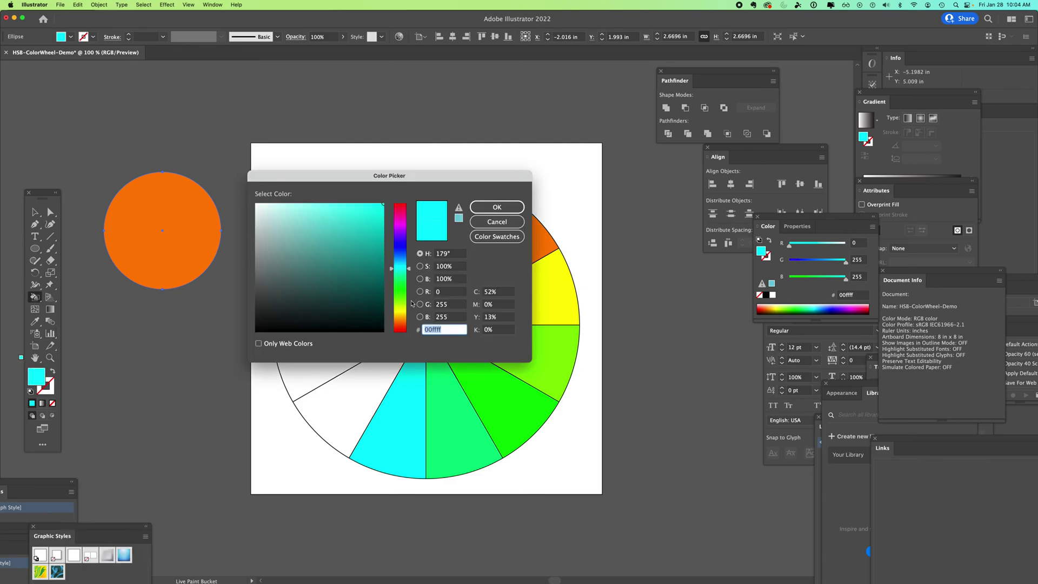
click(451, 257)
text(210)
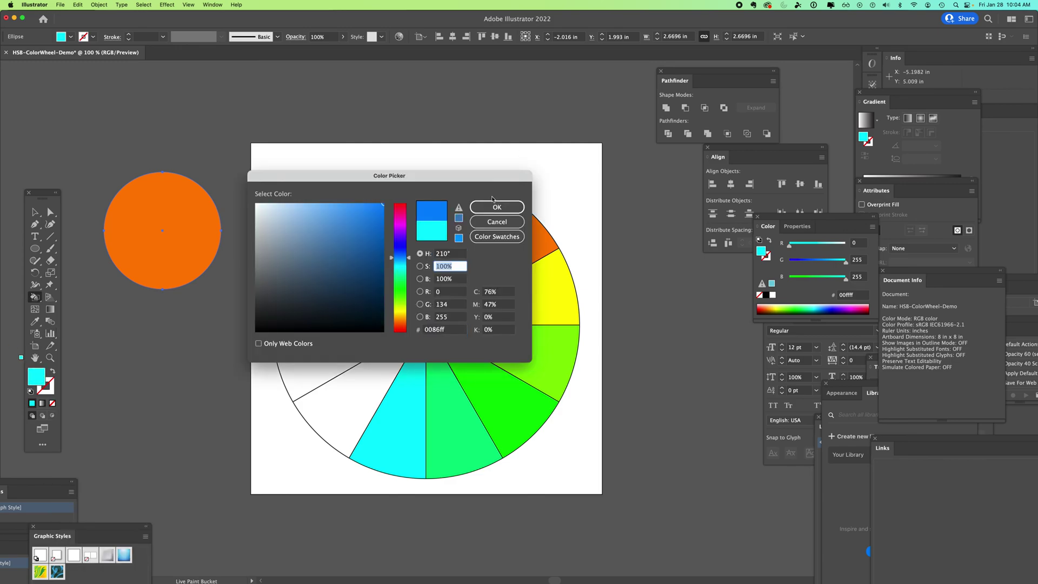
click(481, 207)
click(366, 400)
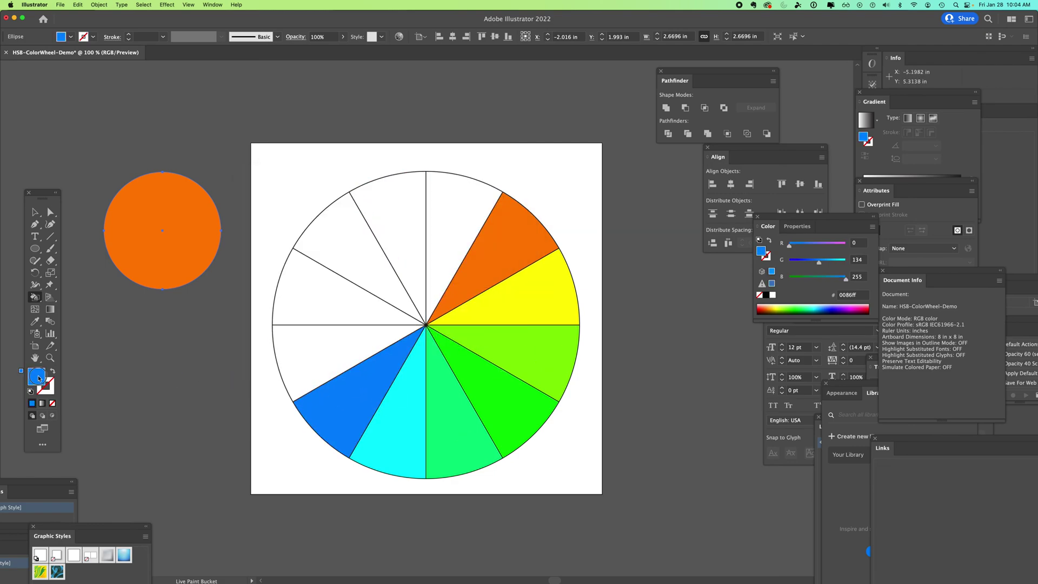
double_click(38, 377)
click(446, 253)
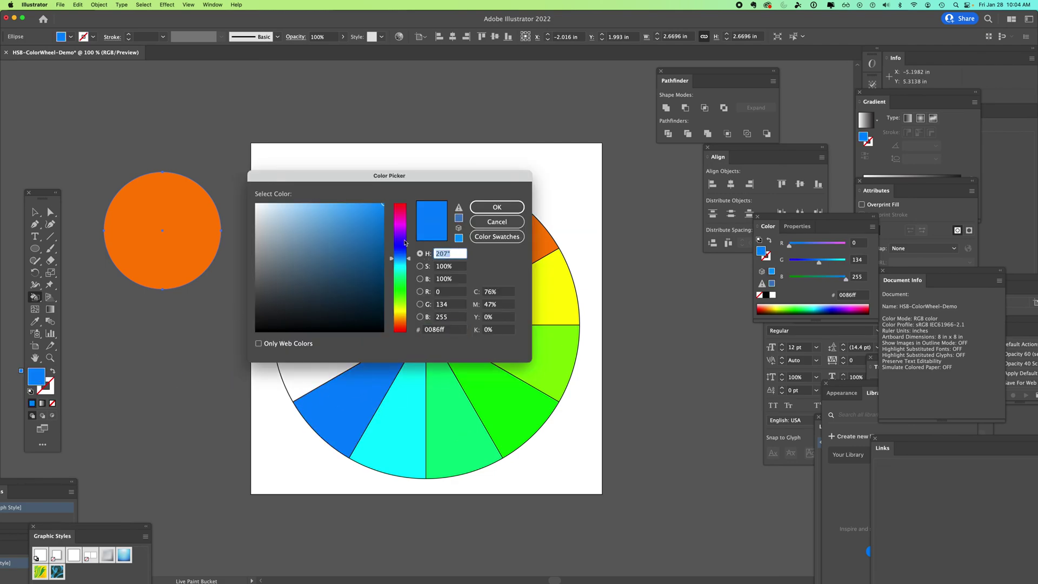
text(2)
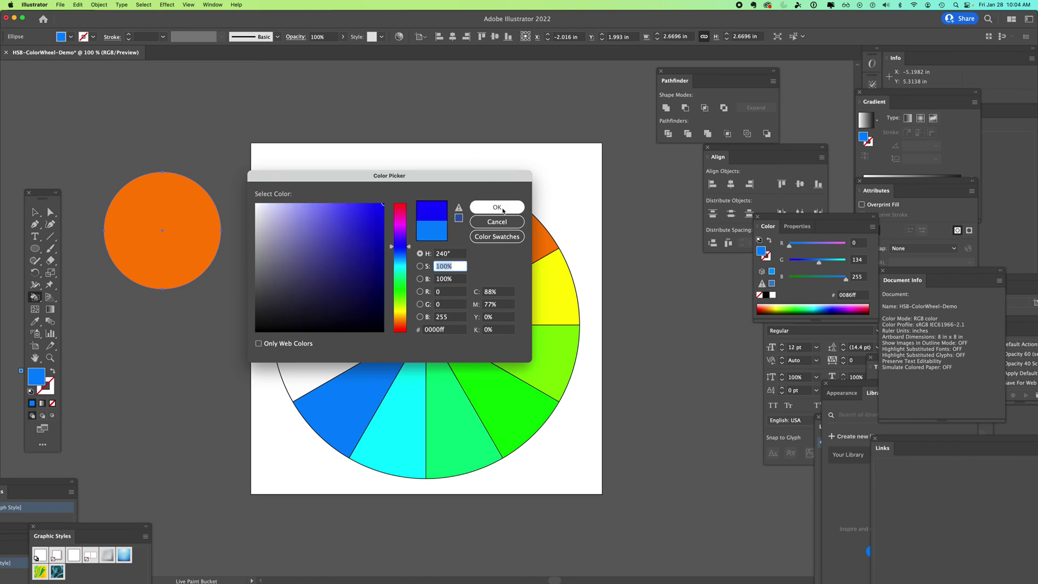
click(496, 207)
click(330, 352)
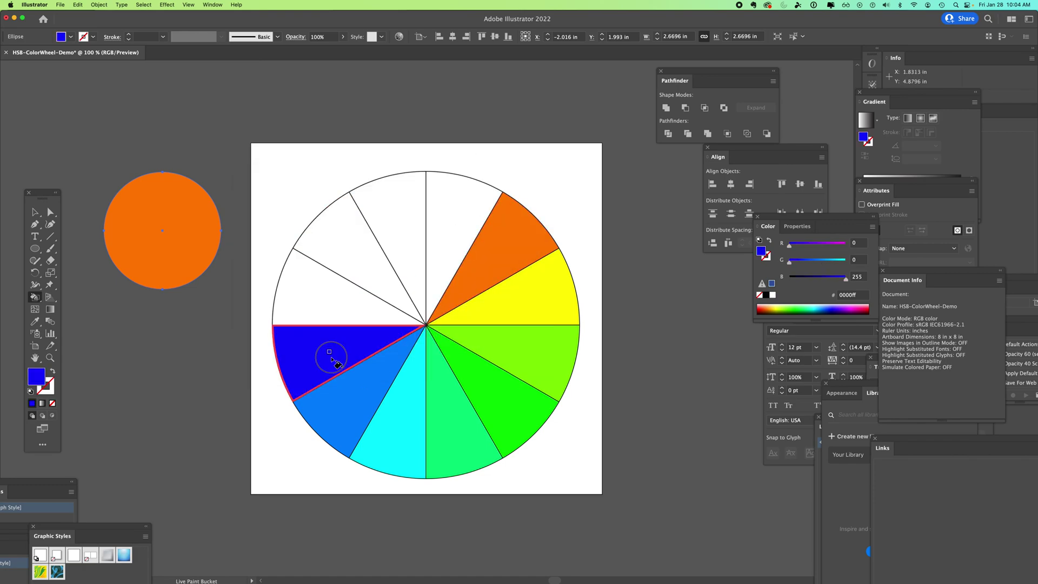
Paint the upper-left wedges purple (hue 270°) and magenta (hue 300°)
double_click(37, 376)
click(448, 253)
text(2)
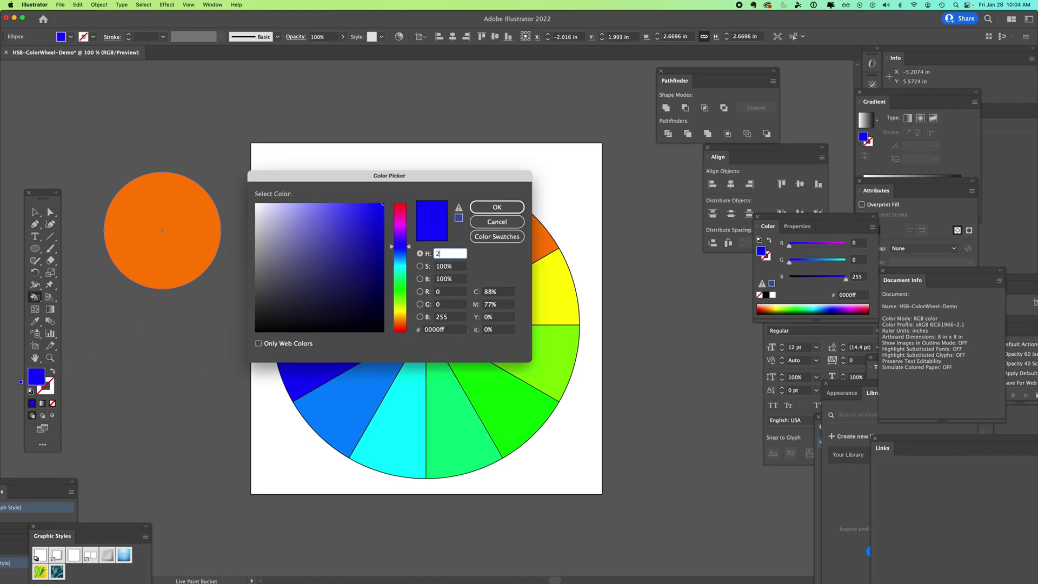
text(70)
key(Tab)
click(496, 207)
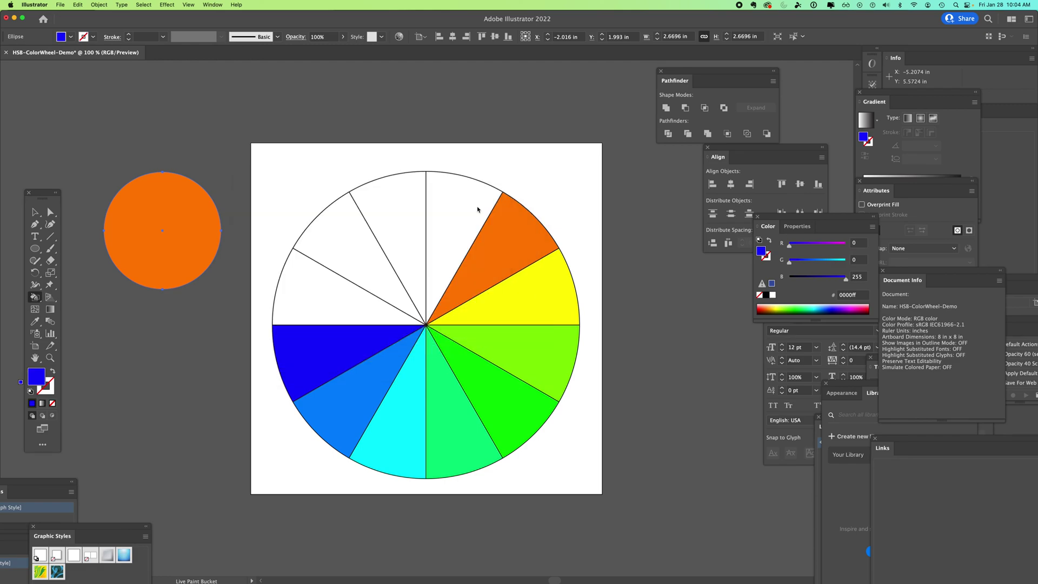
click(294, 301)
double_click(37, 377)
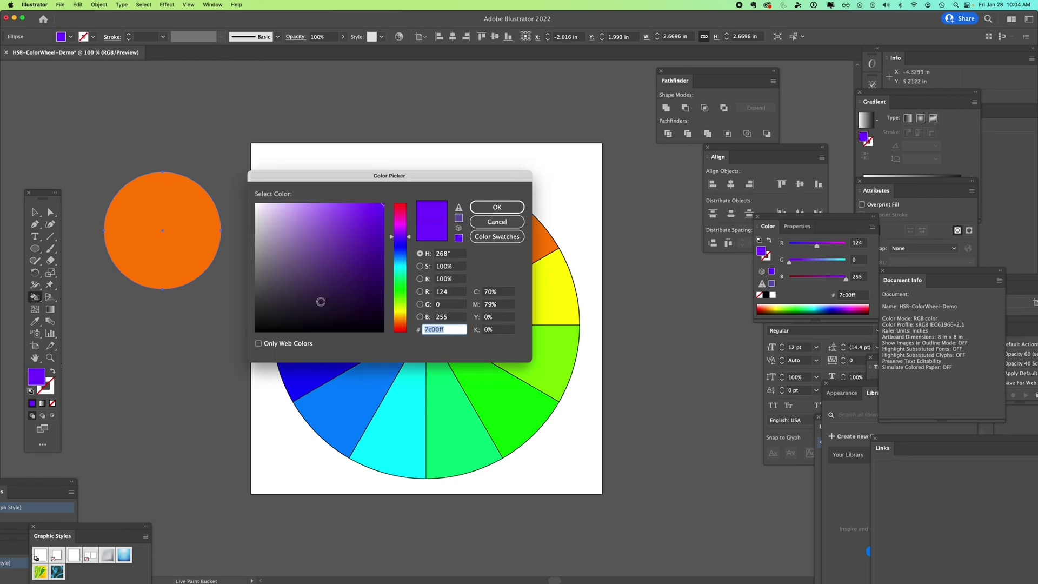
click(448, 254)
text(300)
key(Tab)
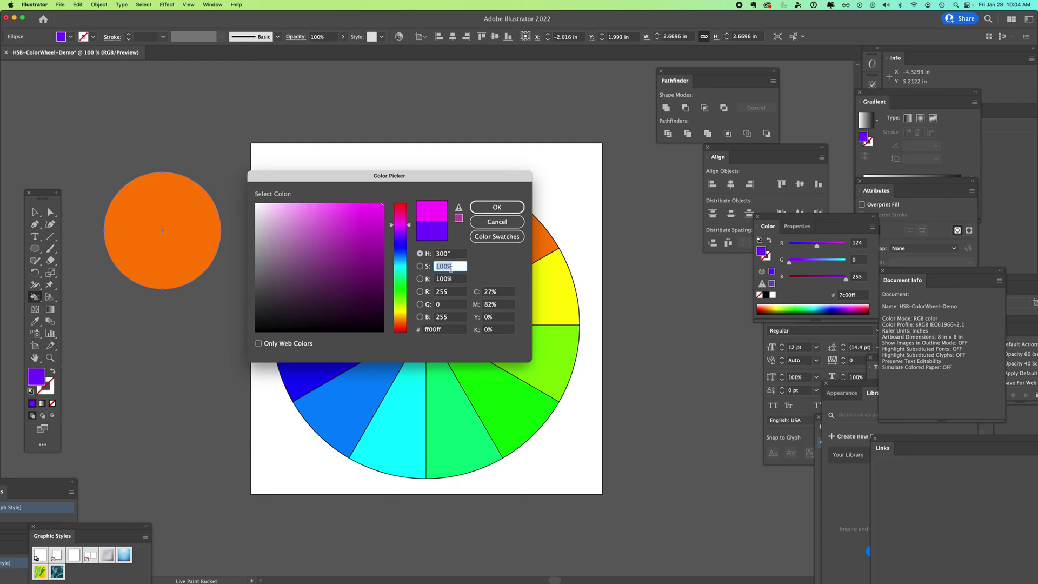
click(489, 207)
click(348, 244)
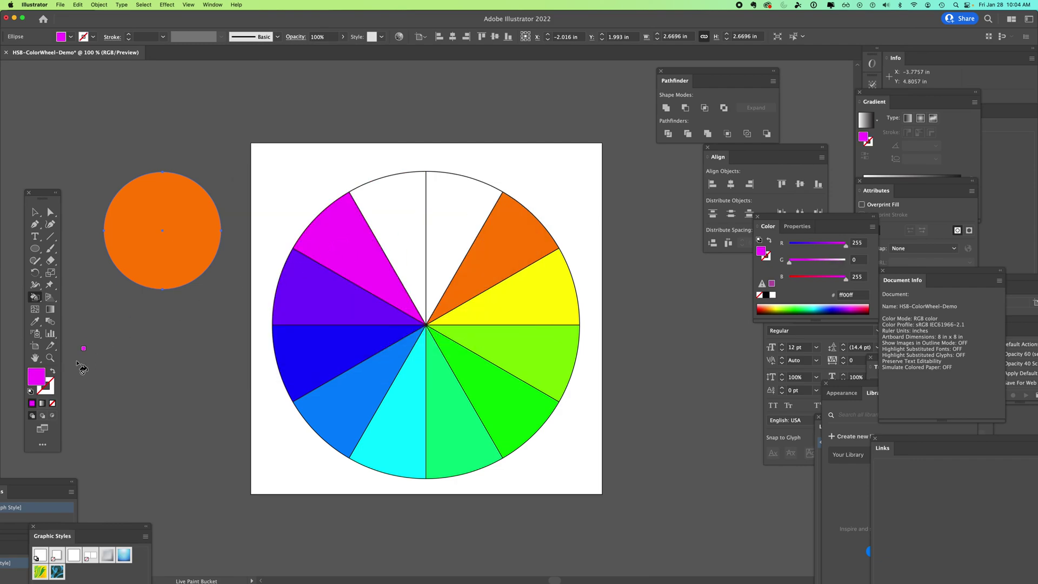
Paint the last two white wedges pink (hue 328°) and red (hue 0°)
double_click(34, 378)
click(420, 252)
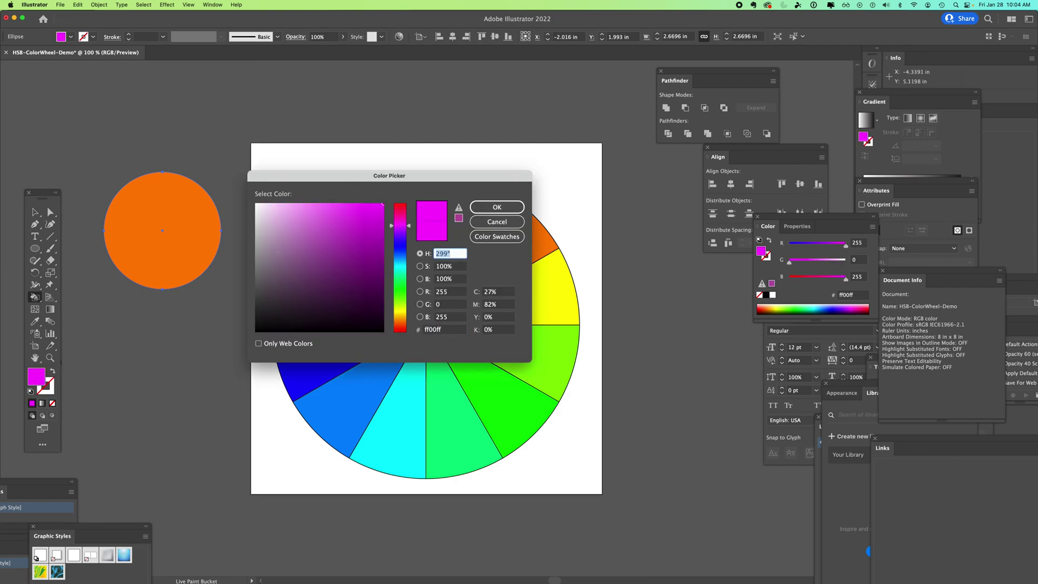
text(328)
key(Tab)
click(497, 207)
click(383, 221)
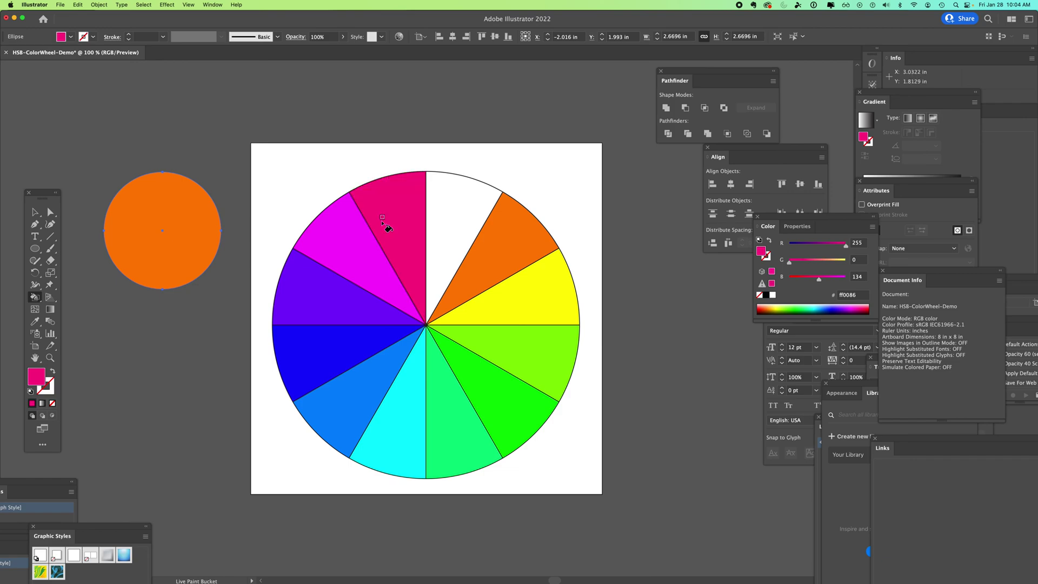
double_click(36, 377)
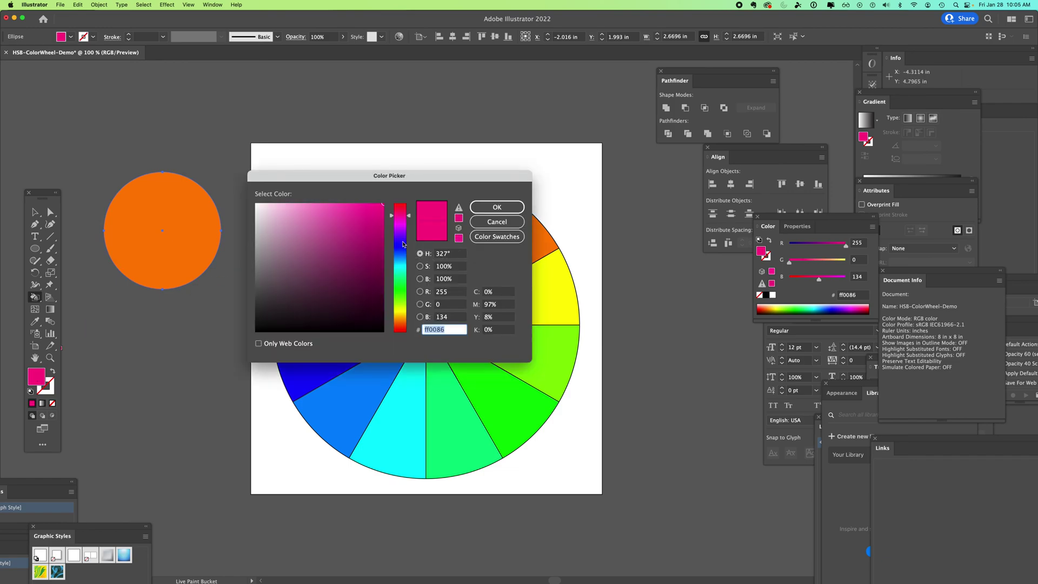
click(419, 253)
text(0)
key(Tab)
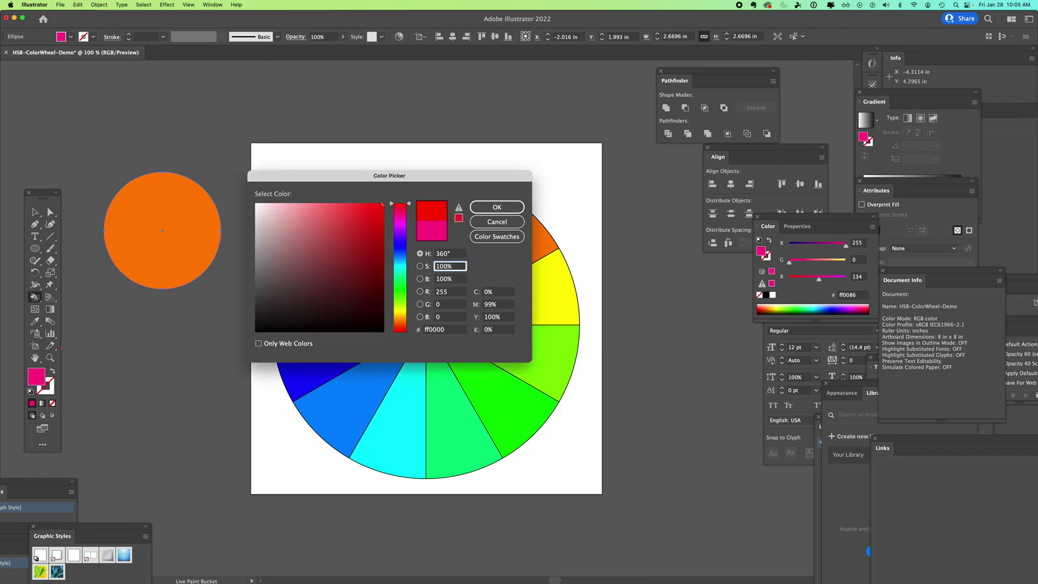
click(497, 207)
click(457, 221)
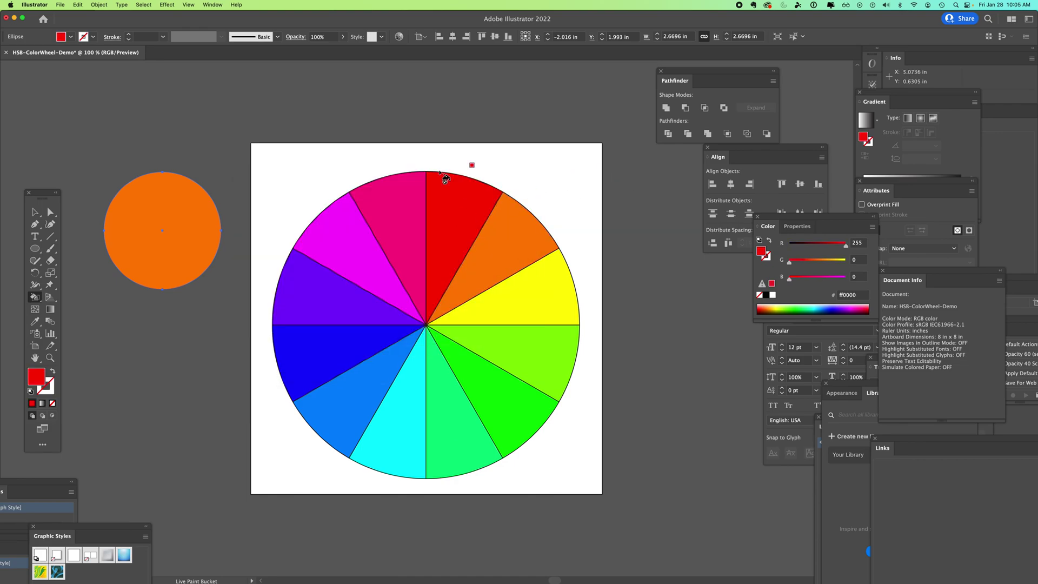
click(35, 212)
click(164, 174)
Marquee-select the whole colour wheel and set its stroke to None
click(277, 121)
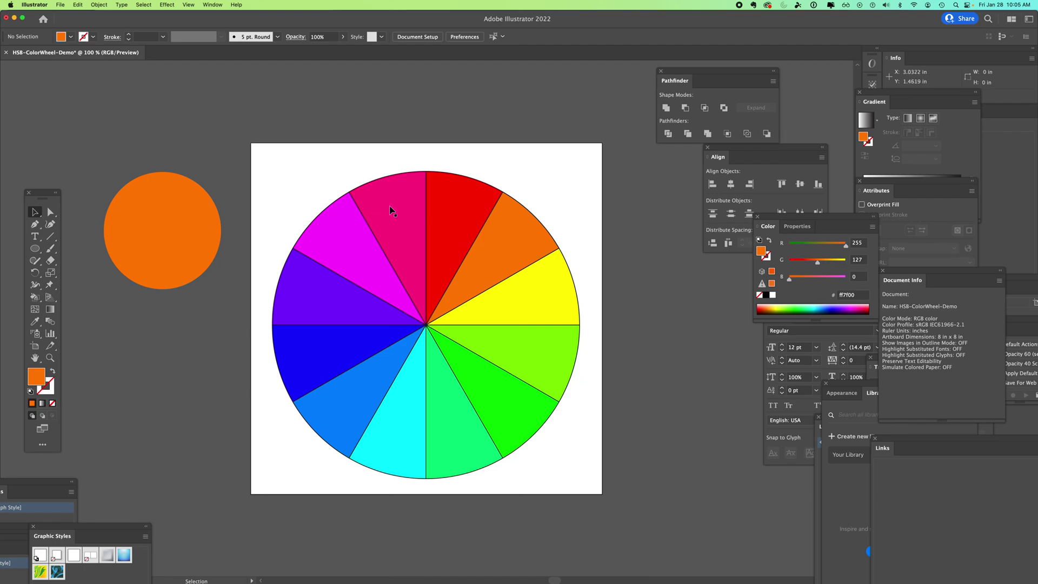
drag(260, 153, 630, 495)
click(51, 393)
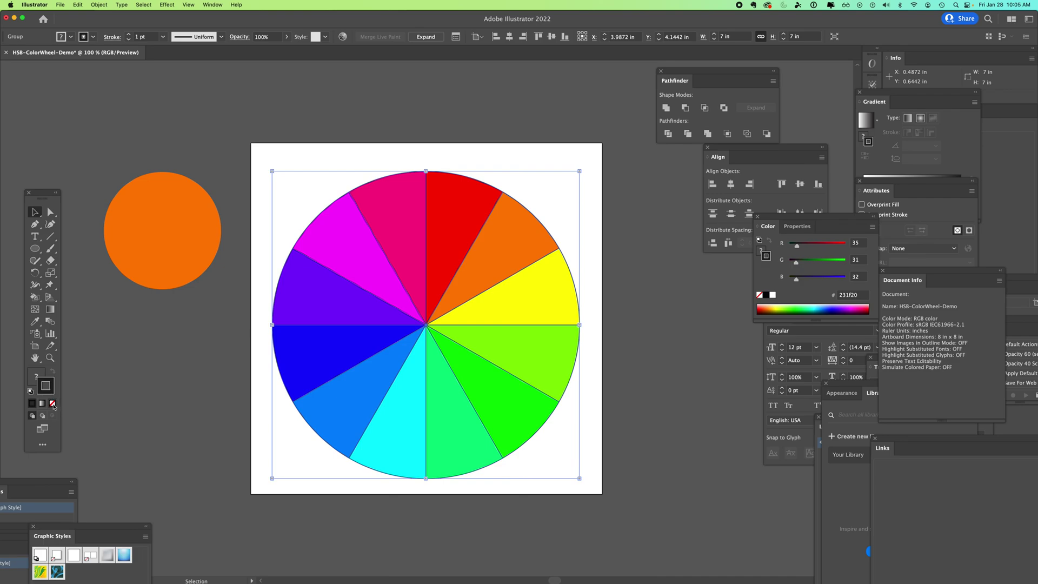
click(52, 403)
click(141, 411)
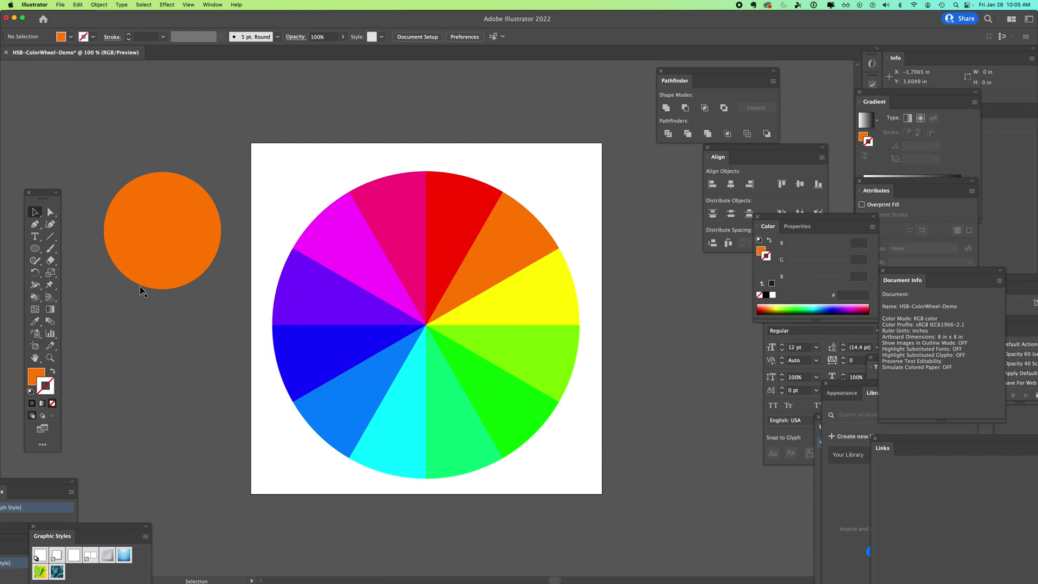
click(37, 249)
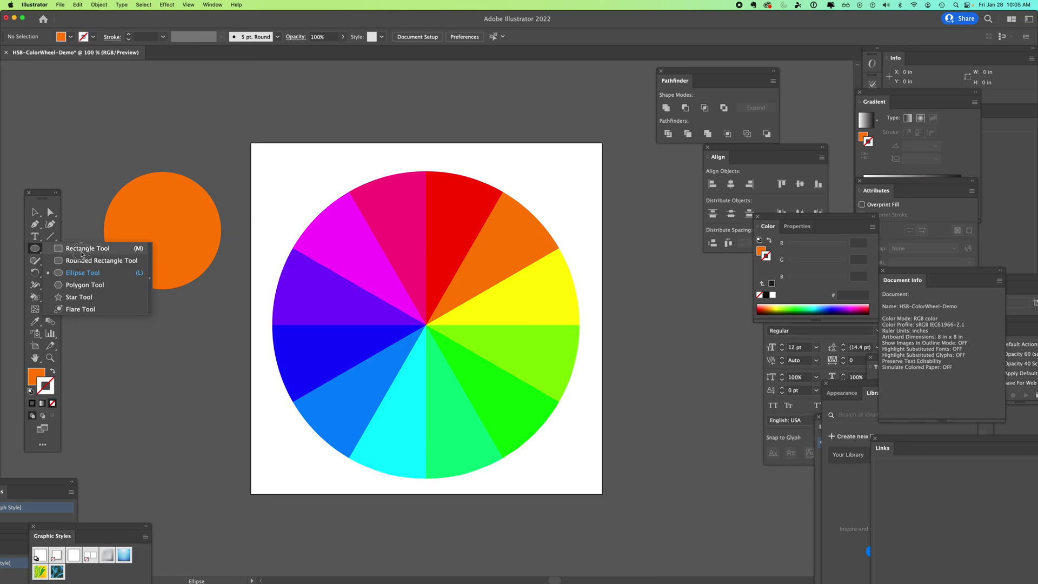
click(86, 248)
Create an 8 in × 8 in square and fill it black with 0% brightness
click(366, 116)
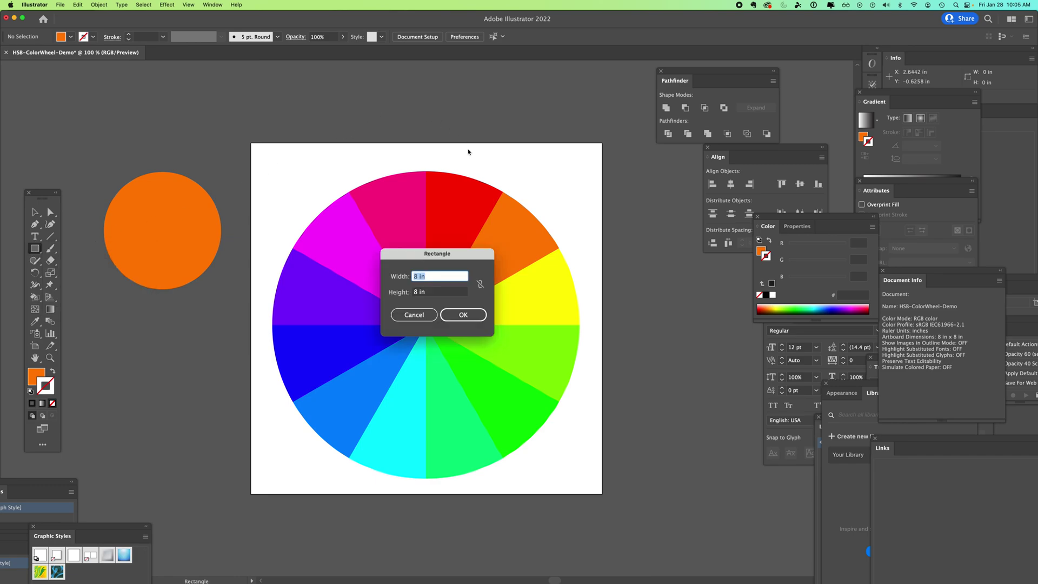
click(462, 315)
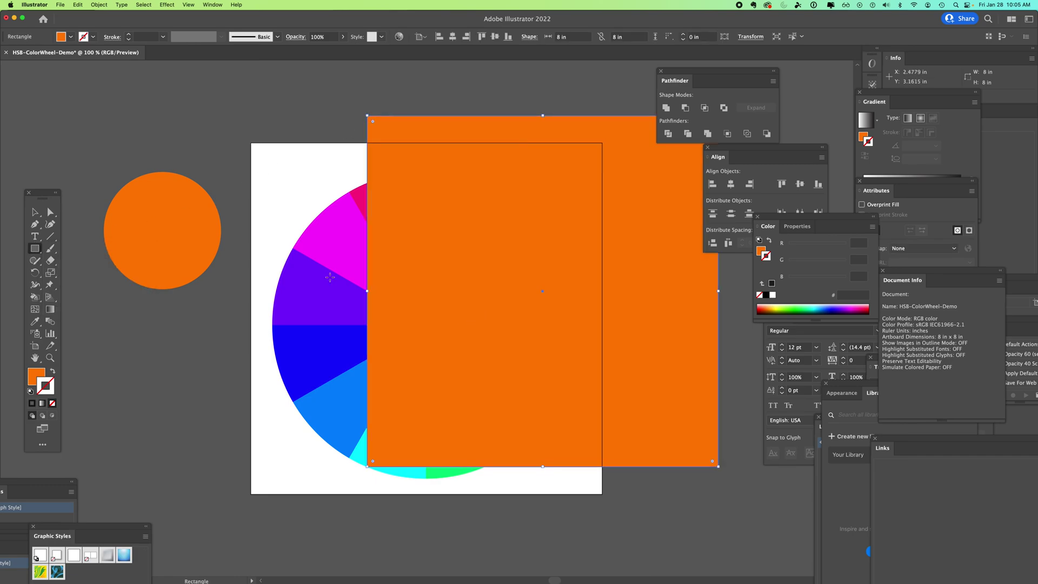
double_click(38, 377)
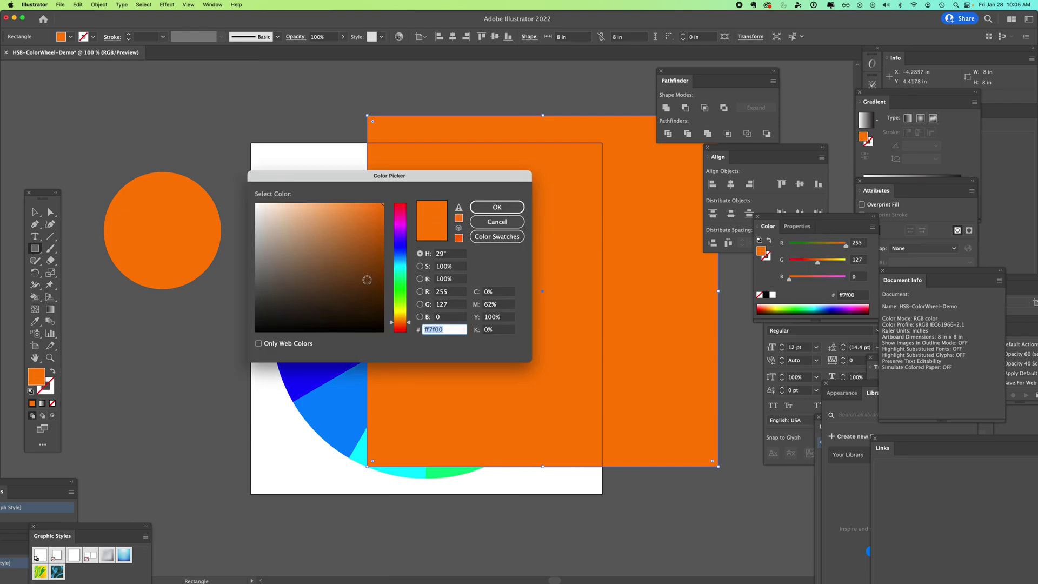
click(454, 279)
text(0)
key(Tab)
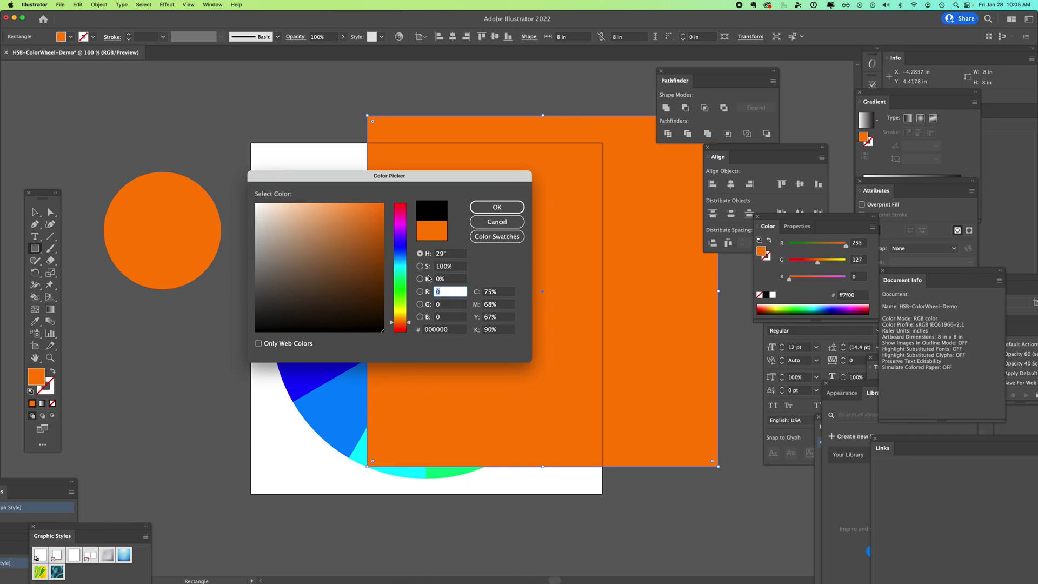
click(498, 208)
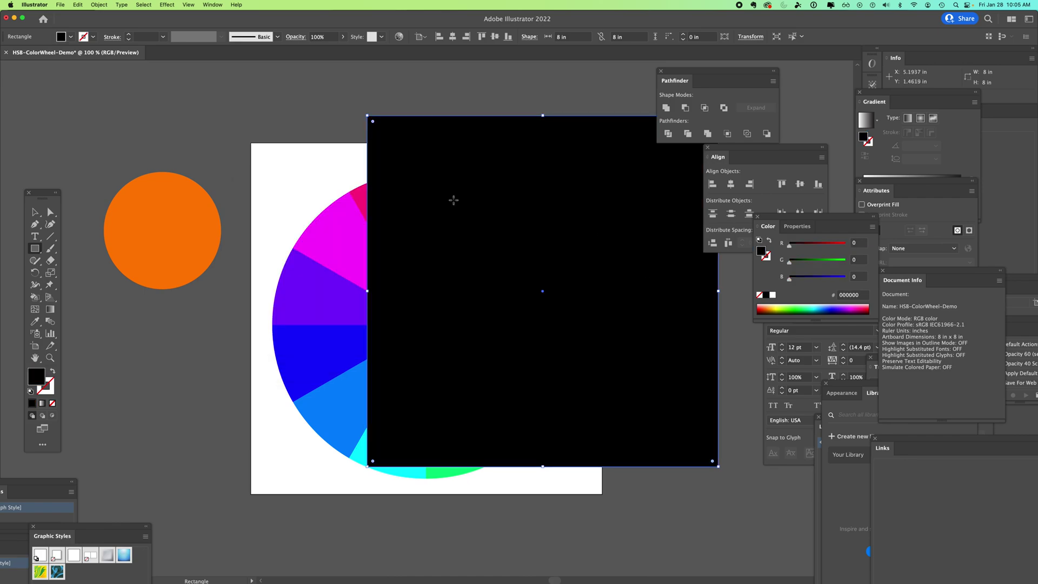
Send the black square behind the wheel and centre it horizontally and vertically on the artboard
click(99, 4)
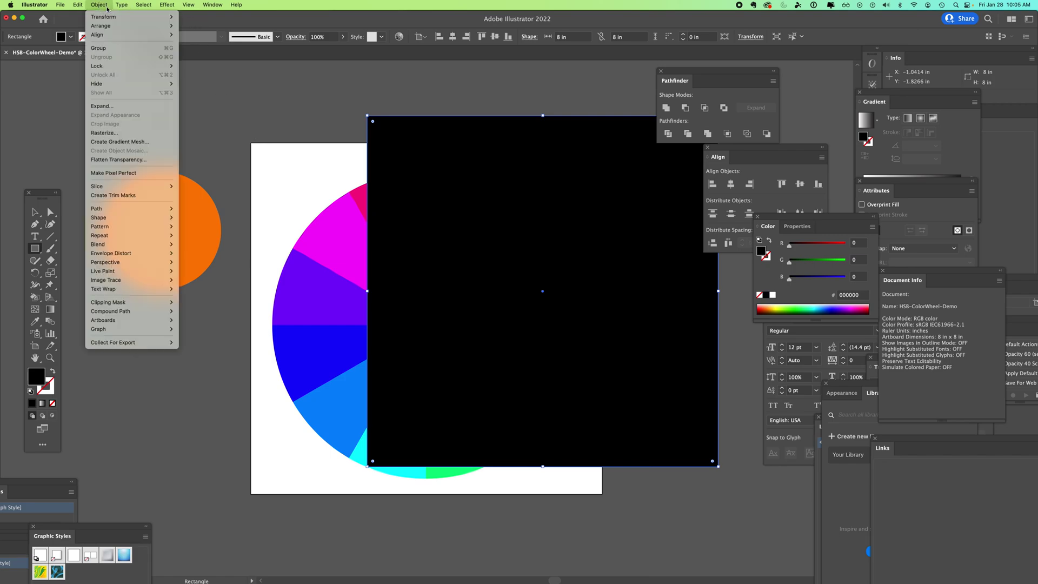
mouse_move(157, 26)
click(207, 53)
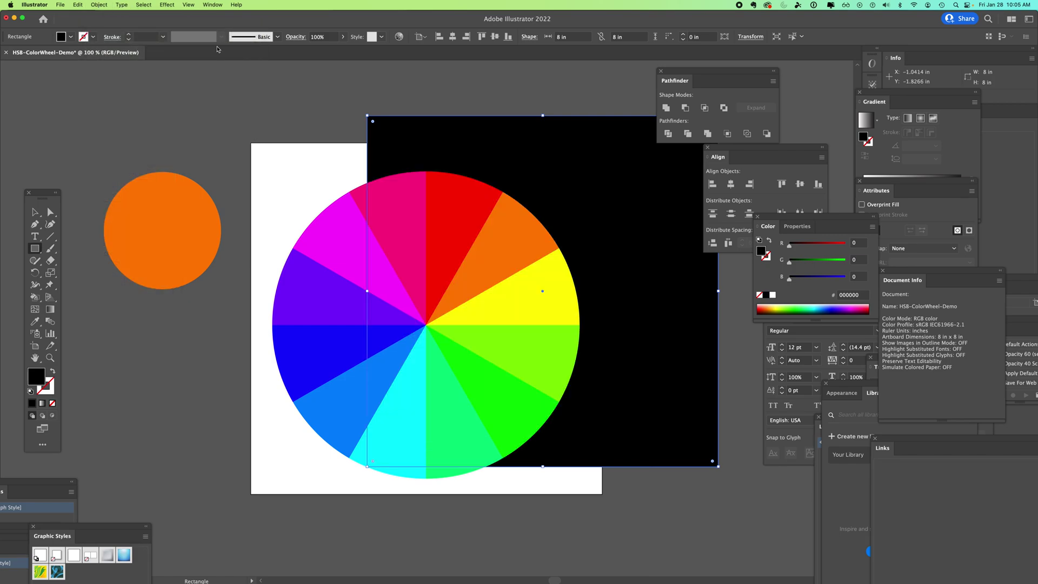
click(731, 184)
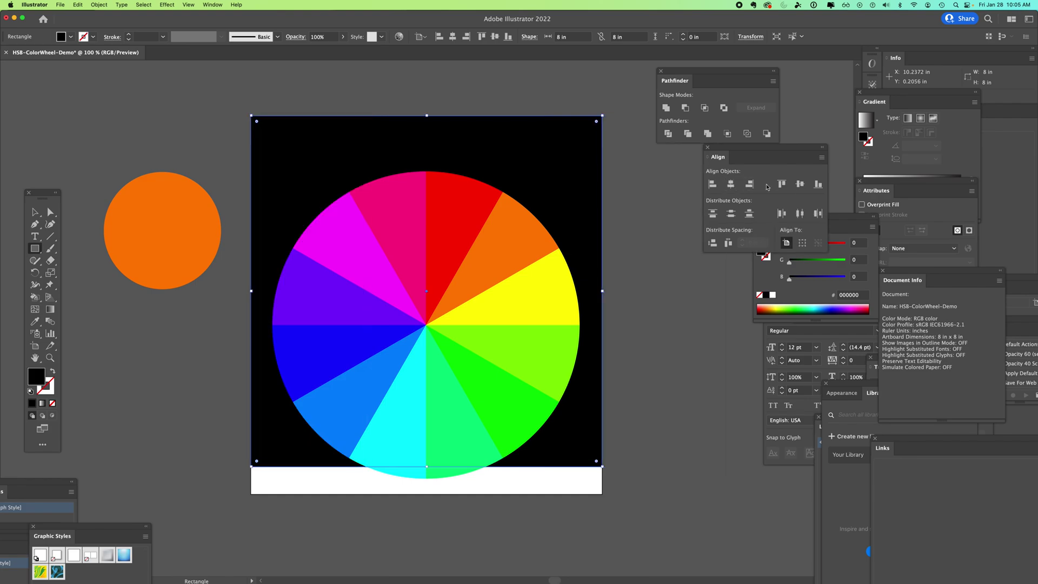
click(801, 186)
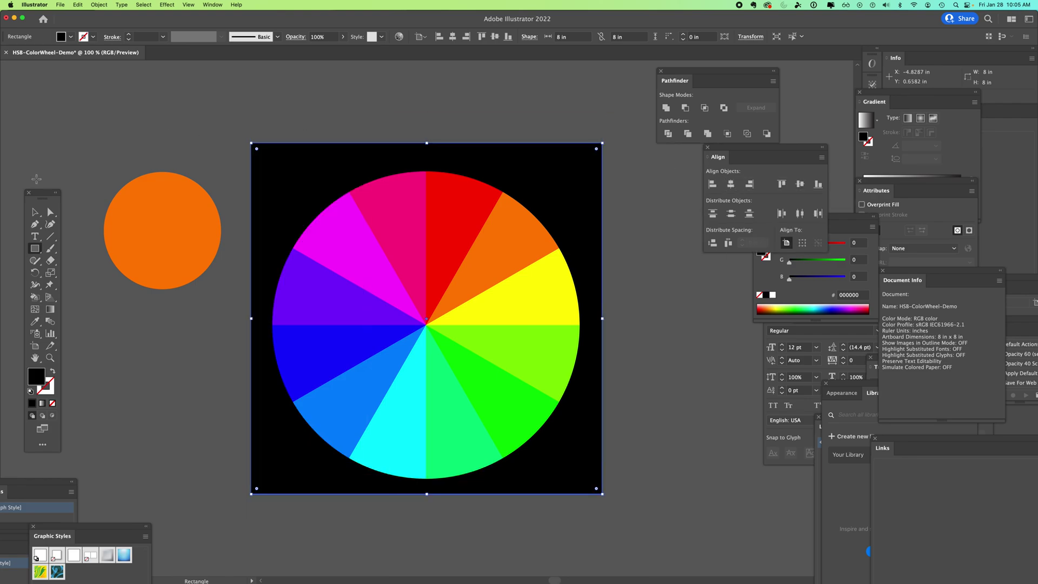
click(34, 212)
click(150, 129)
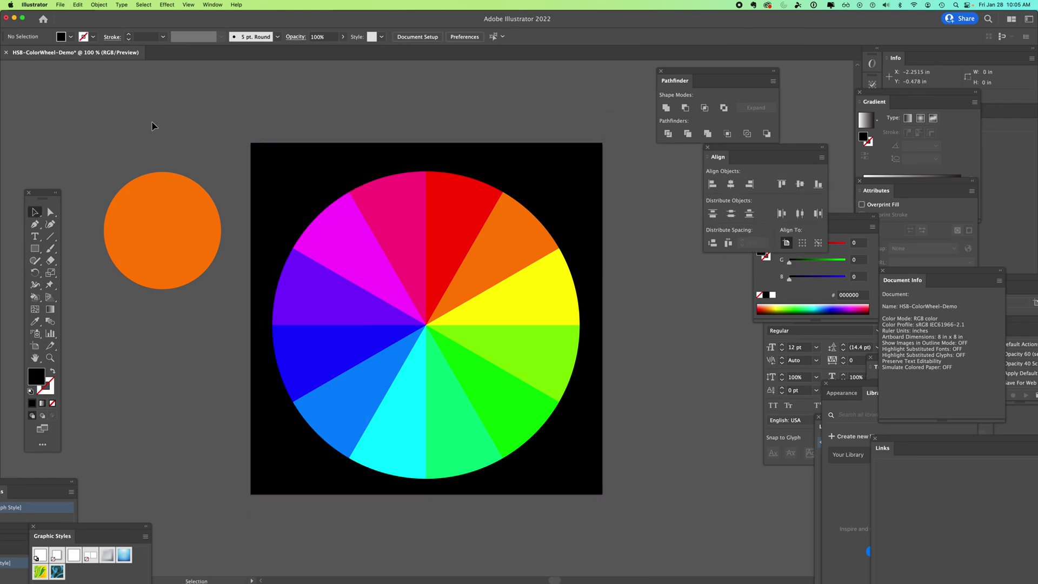